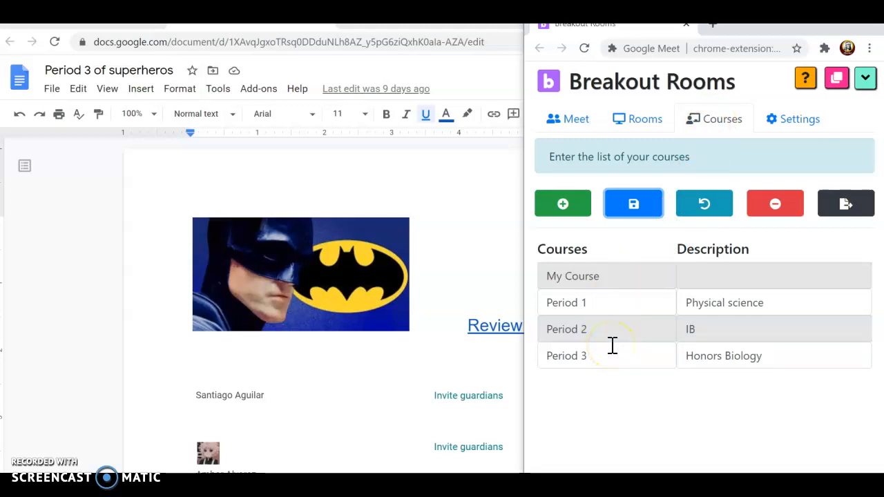
Switch the Breakout Rooms panel from the Courses list to the Rooms setup view.
click(636, 121)
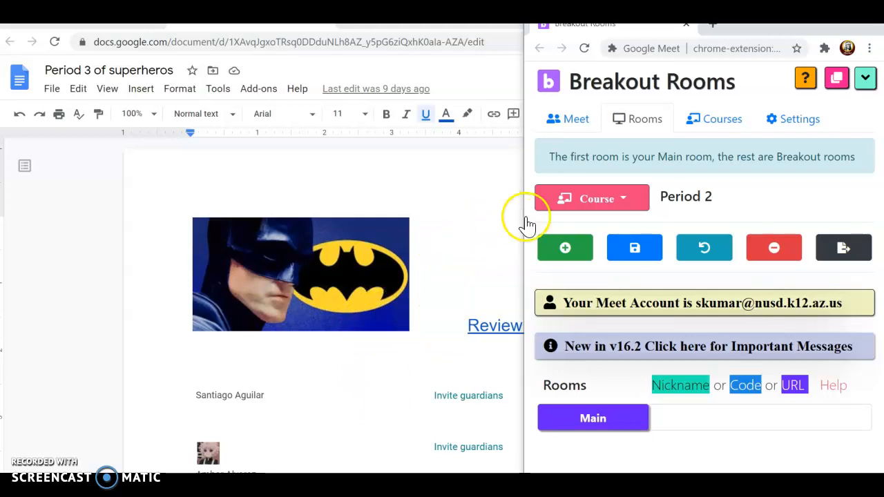
Select Period 3 as the course and go to the Google Classroom classes page.
click(622, 206)
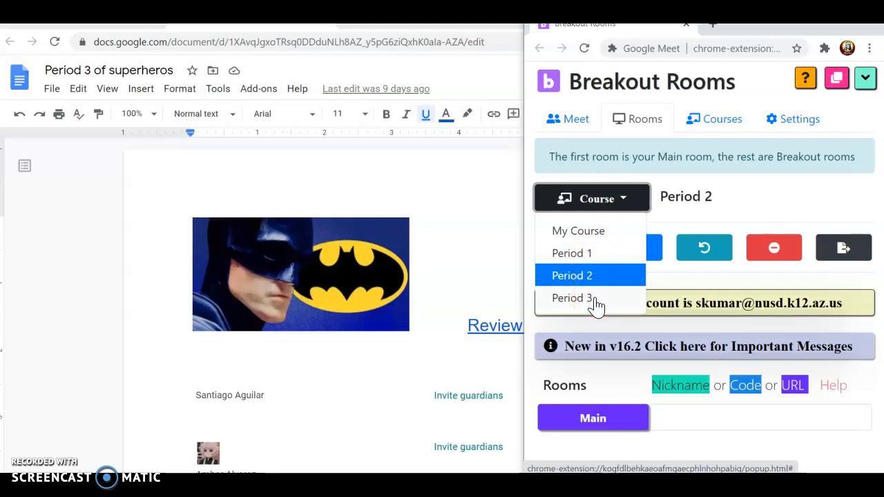
click(574, 298)
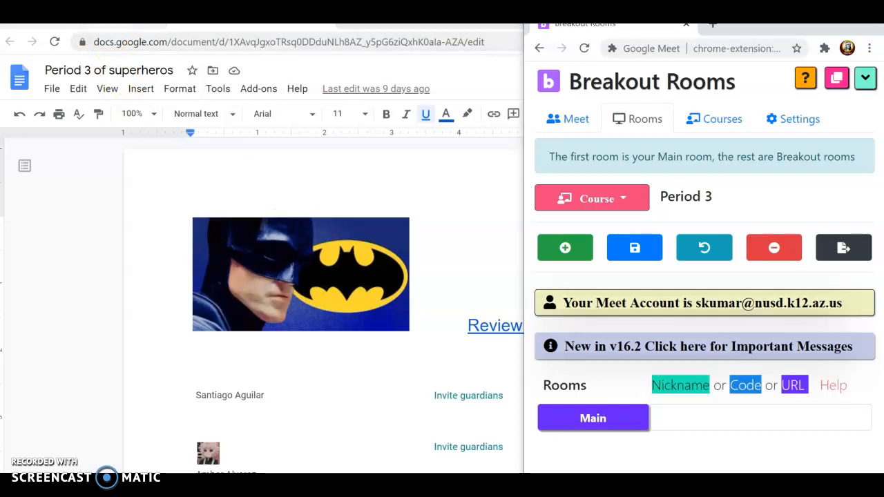
click(62, 14)
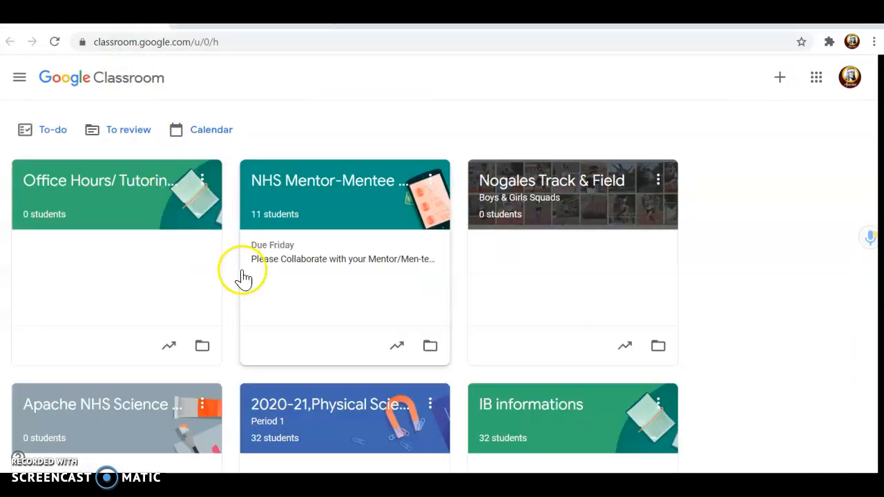
Open the 3rd Period Honors Biology class in Google Classroom.
scroll(745, 308, down, 5)
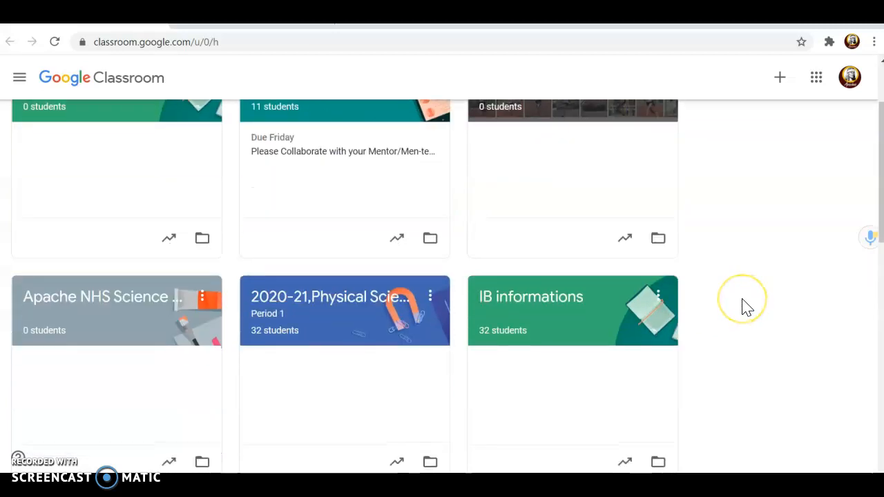
scroll(746, 307, down, 3)
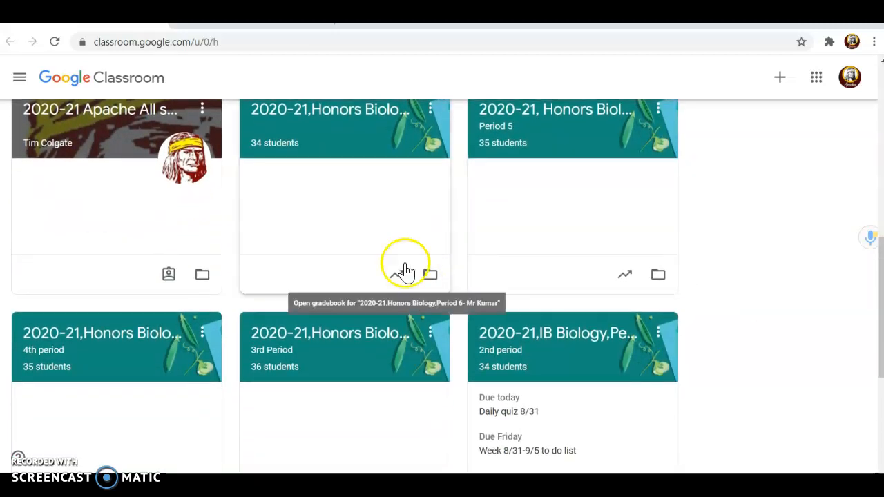
click(361, 333)
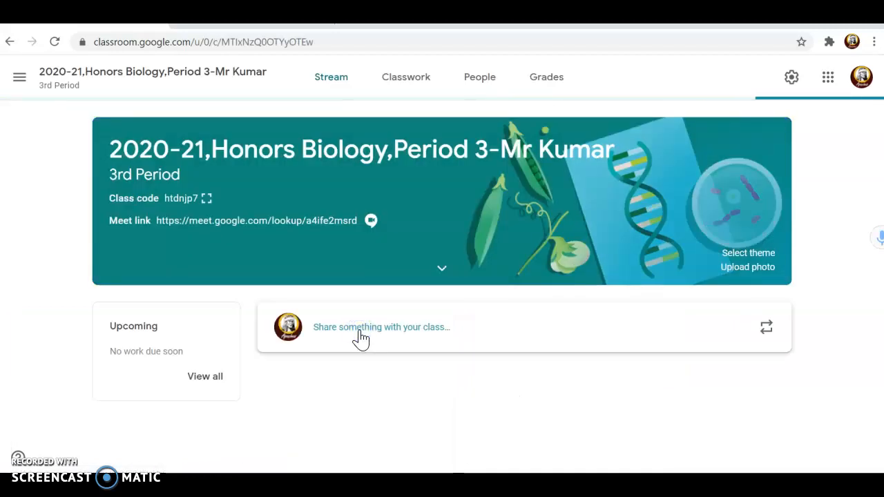
Copy the class's Meet link and return to the Breakout Rooms window.
click(164, 224)
drag(150, 224, 164, 224)
click(153, 223)
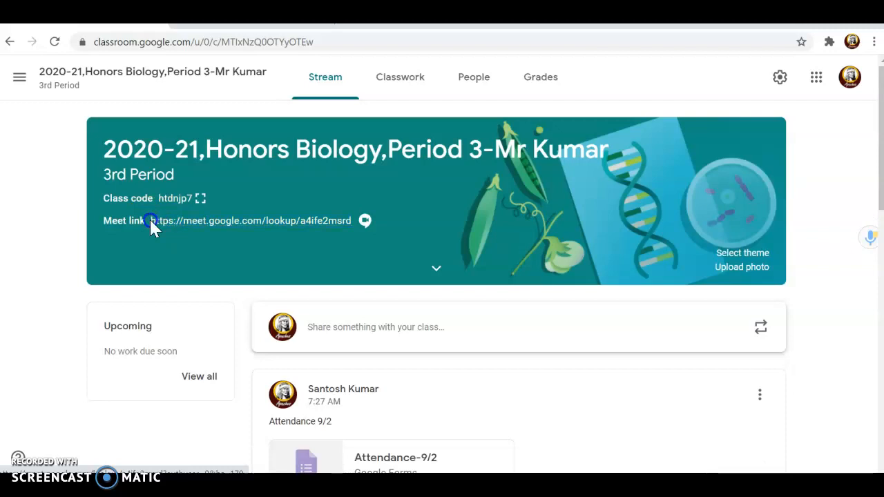
triple_click(151, 225)
key(ctrl+c)
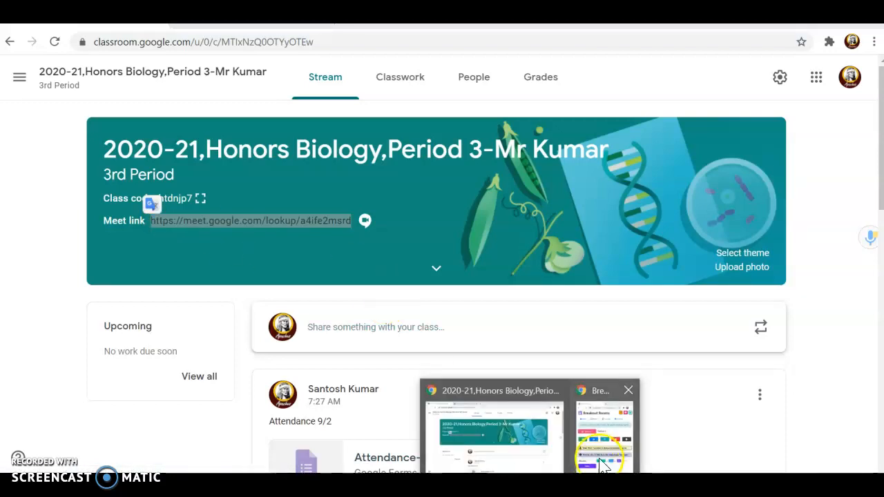
click(601, 449)
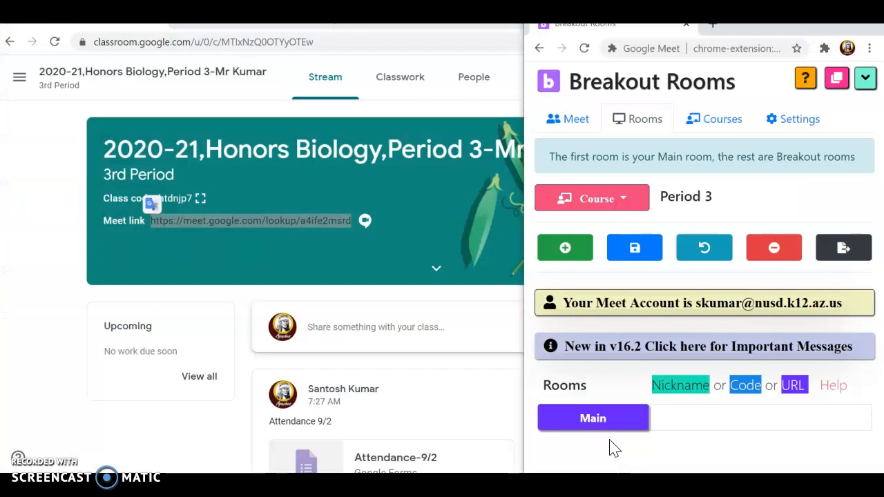
Paste the Period 3 Meet link as the Main room and add a first breakout room.
click(682, 421)
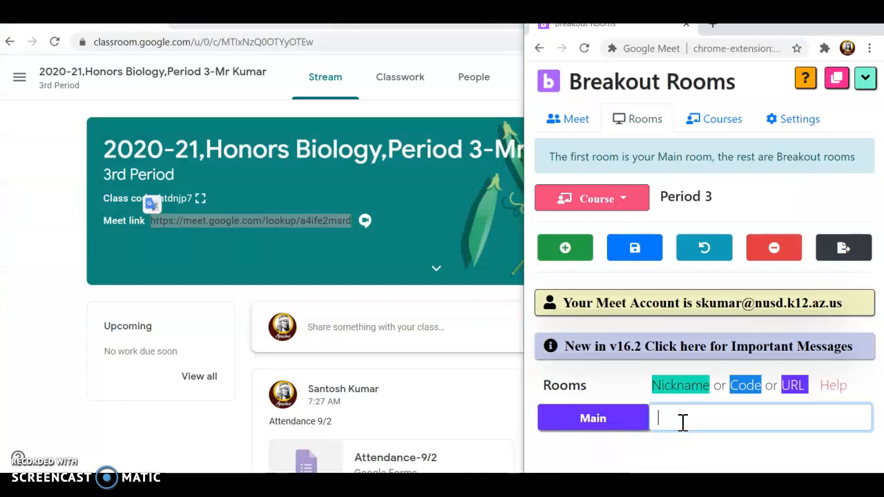
key(ctrl+v)
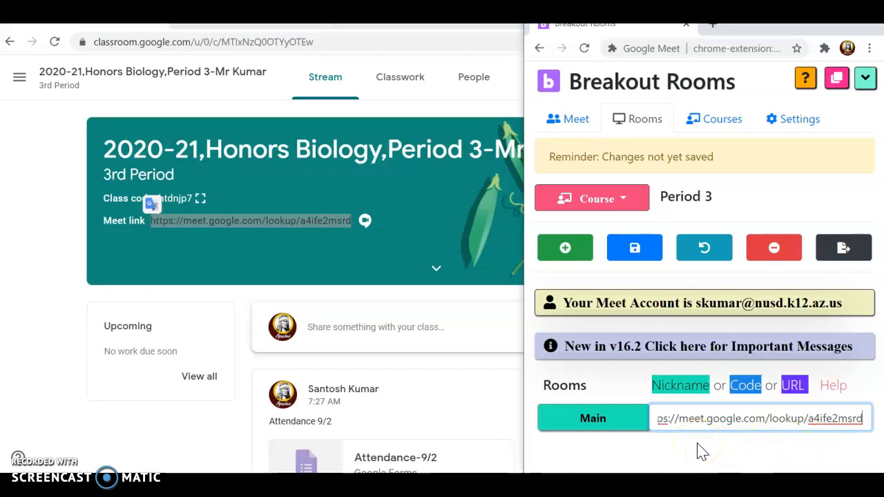
click(566, 248)
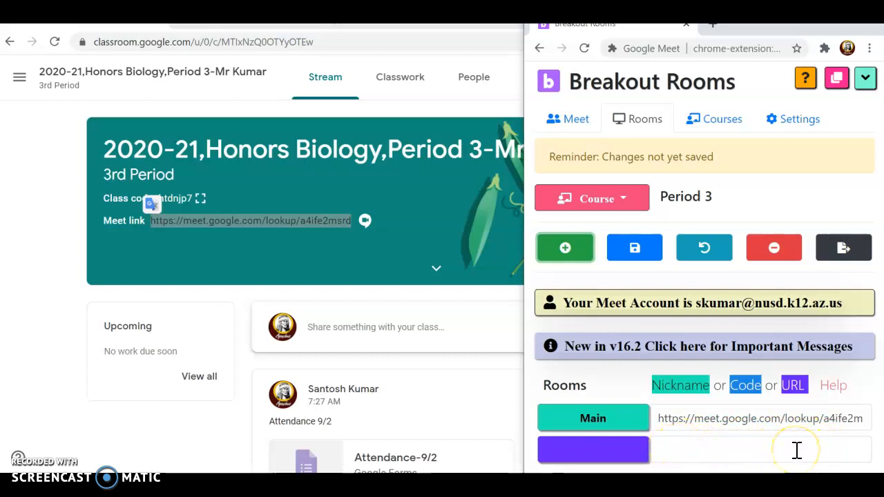
click(705, 445)
click(624, 445)
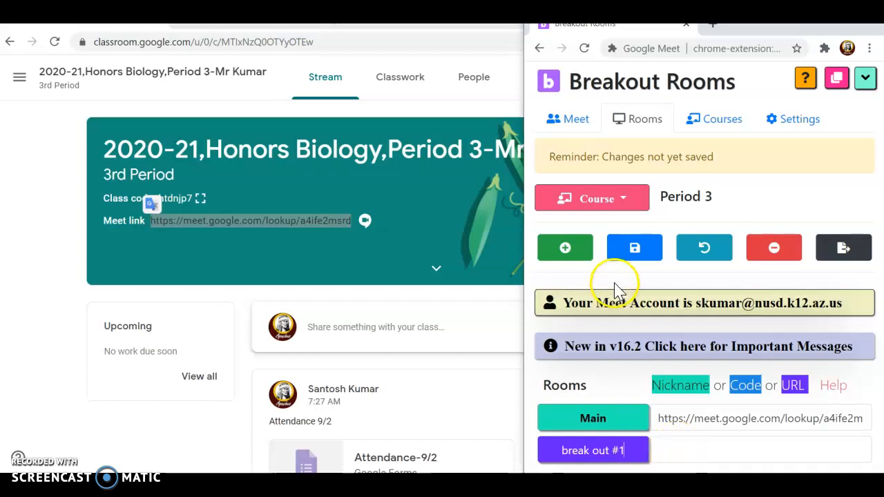
Add and name breakout rooms Break out #2, Break #3 and Break #4, then return to the roster document.
click(566, 249)
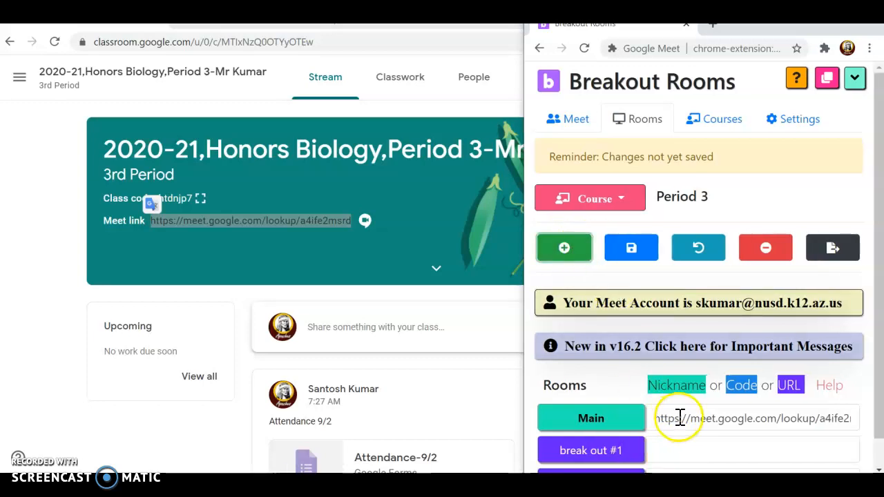
scroll(705, 418, down, 1)
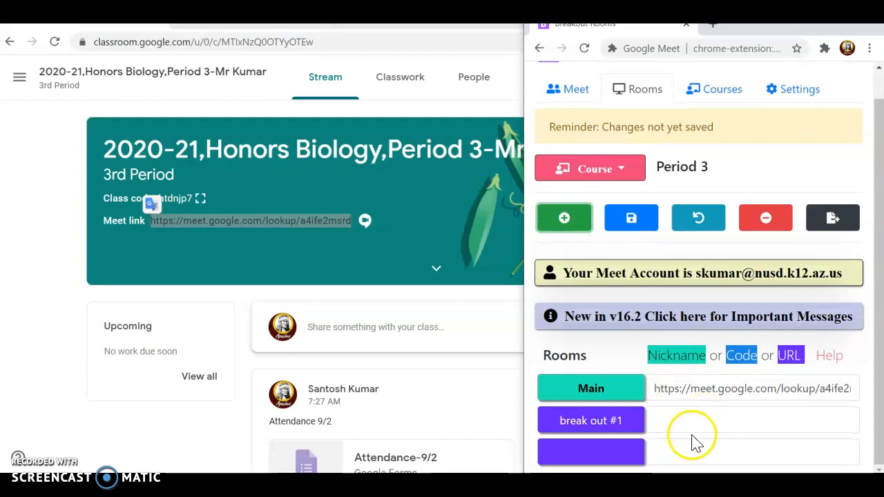
click(605, 450)
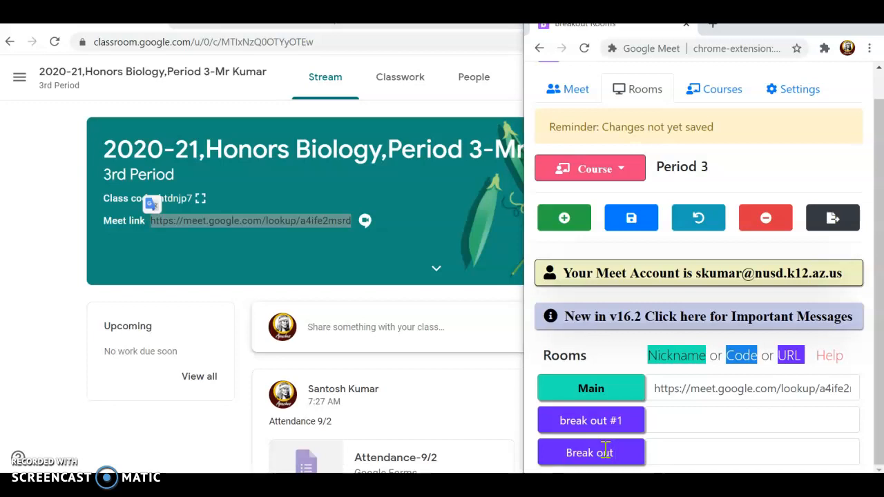
text(2)
click(565, 219)
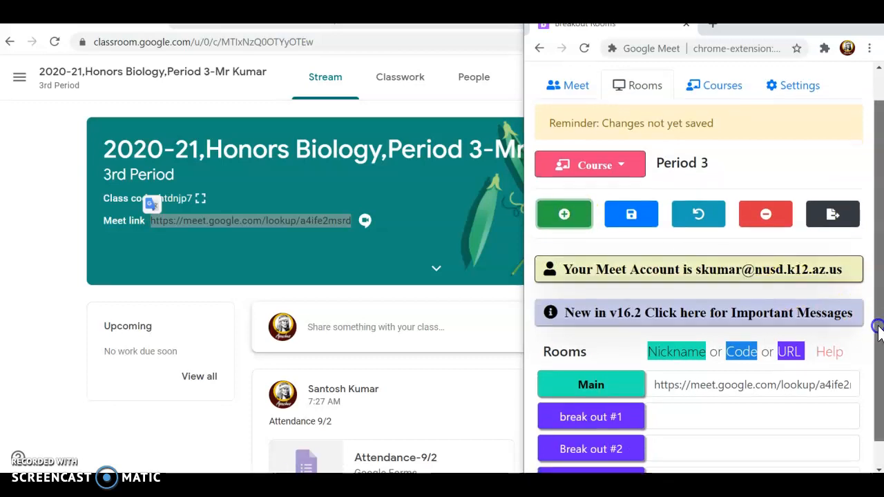
scroll(876, 359, down, 1)
click(611, 452)
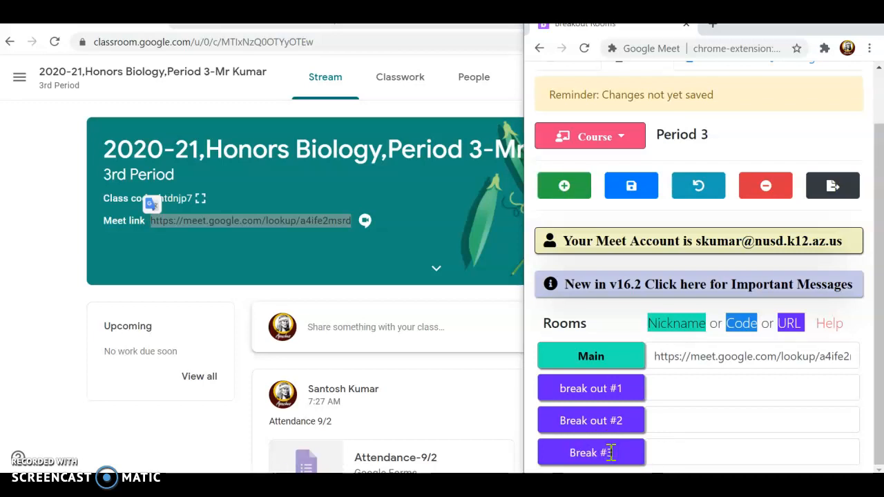
click(565, 186)
scroll(694, 394, down, 1)
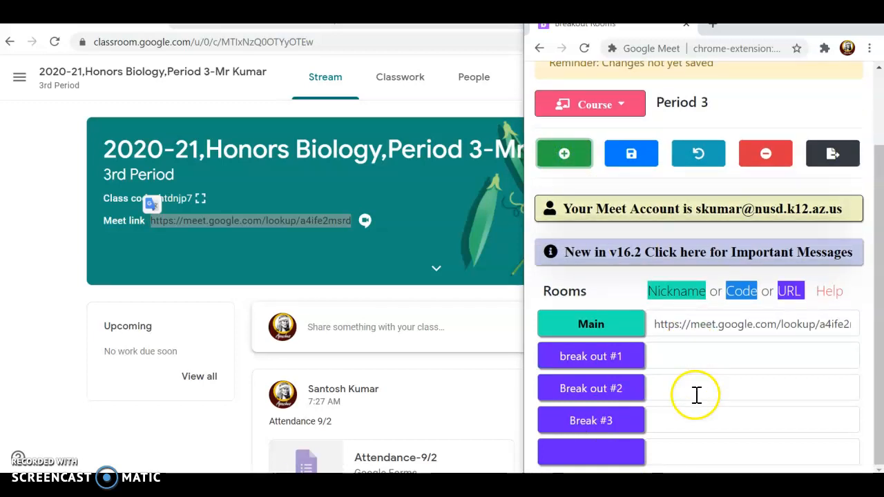
click(602, 459)
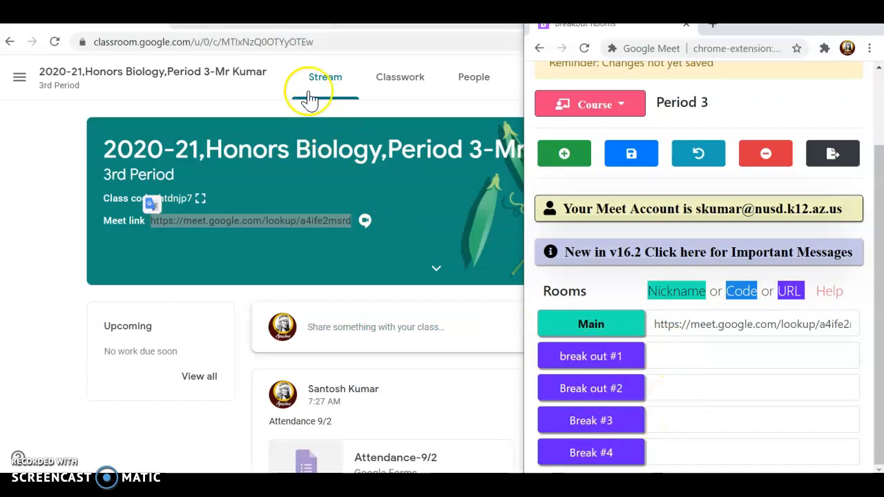
click(207, 14)
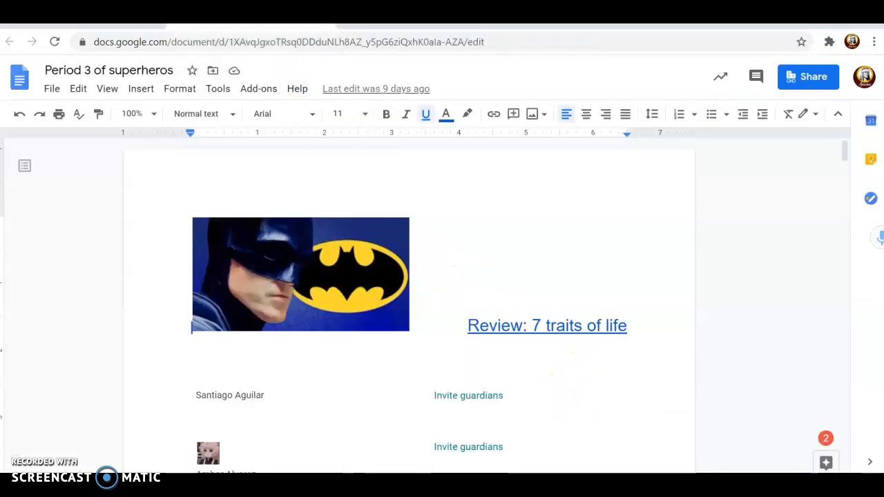
Copy the Meet link attached to the Batman image in the superheros document.
click(610, 449)
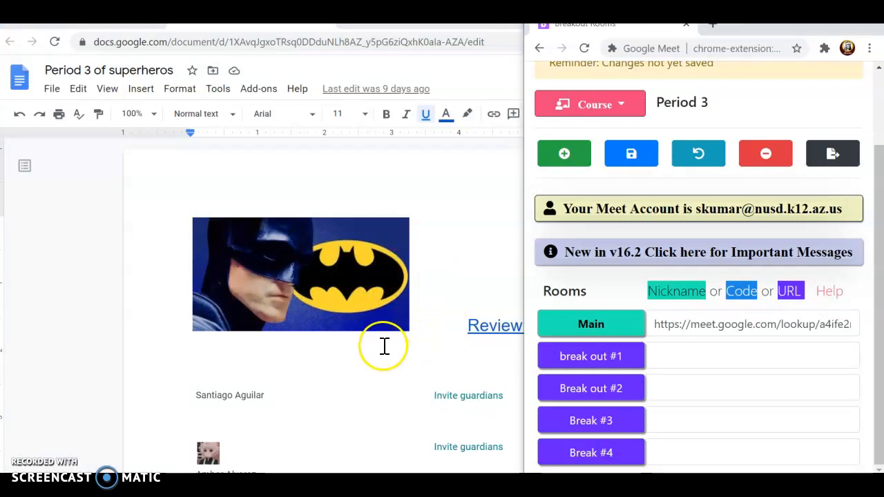
click(332, 280)
click(332, 280)
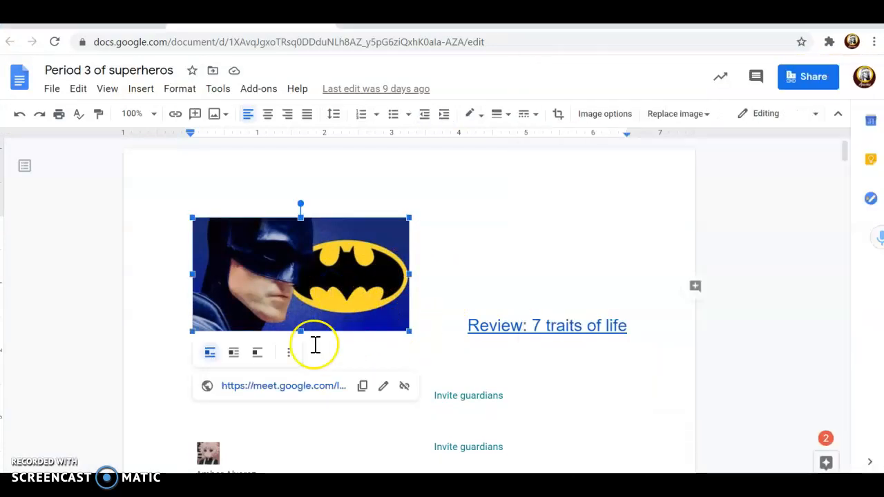
click(363, 388)
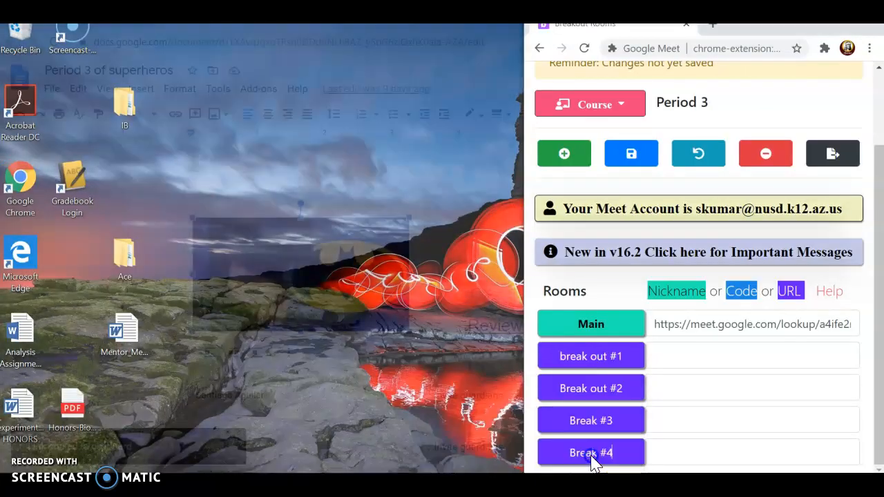
Paste the Batman link into break out #1 and select the Spider-Man image.
click(592, 458)
click(677, 357)
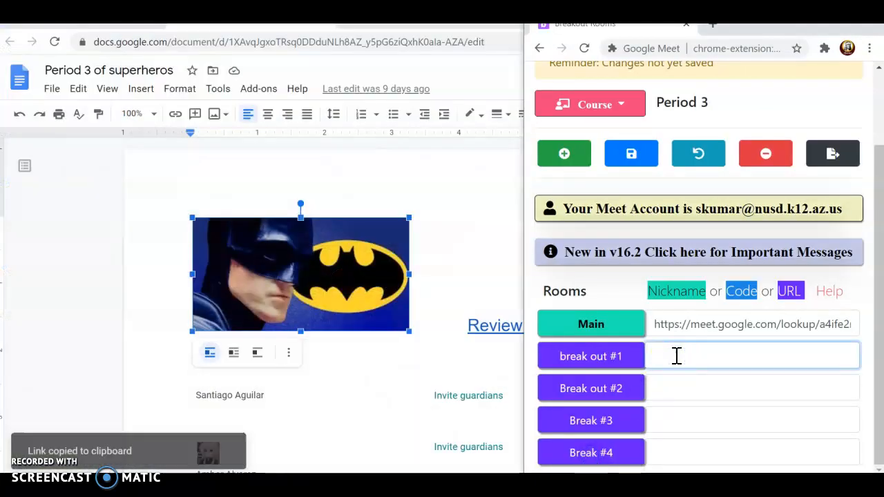
key(ctrl+v)
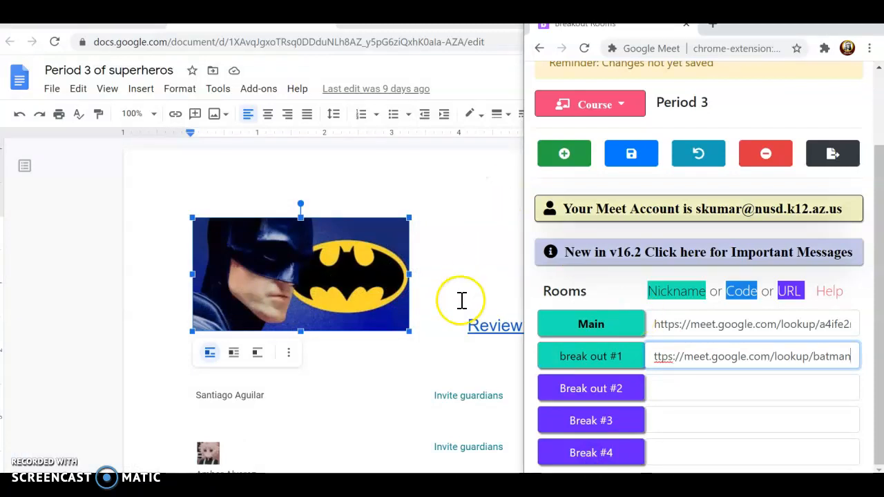
scroll(456, 300, down, 2)
scroll(456, 300, down, 10)
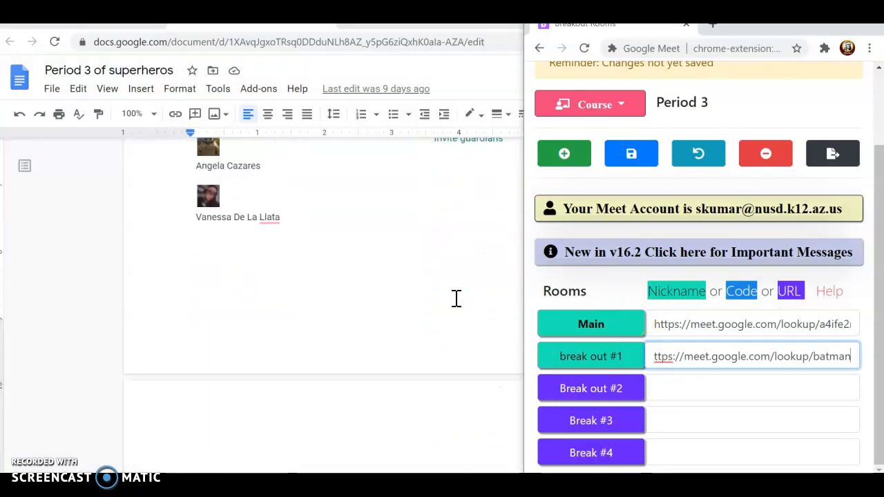
click(409, 293)
click(317, 287)
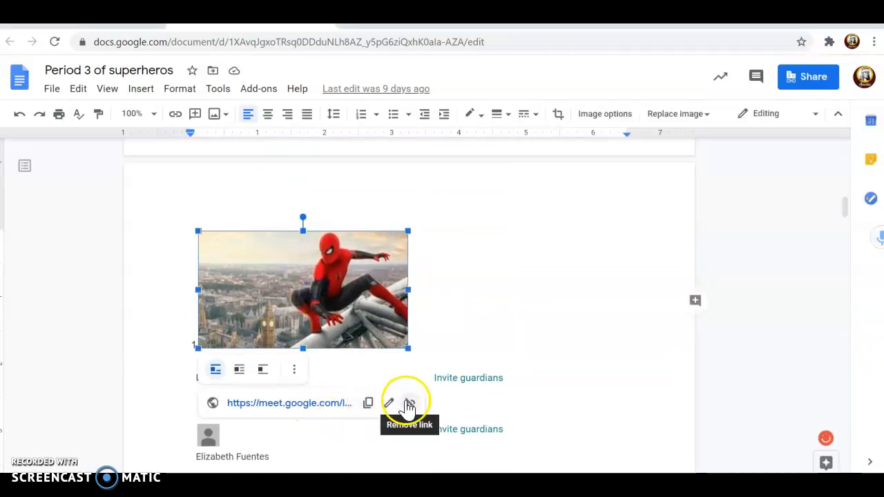
click(369, 403)
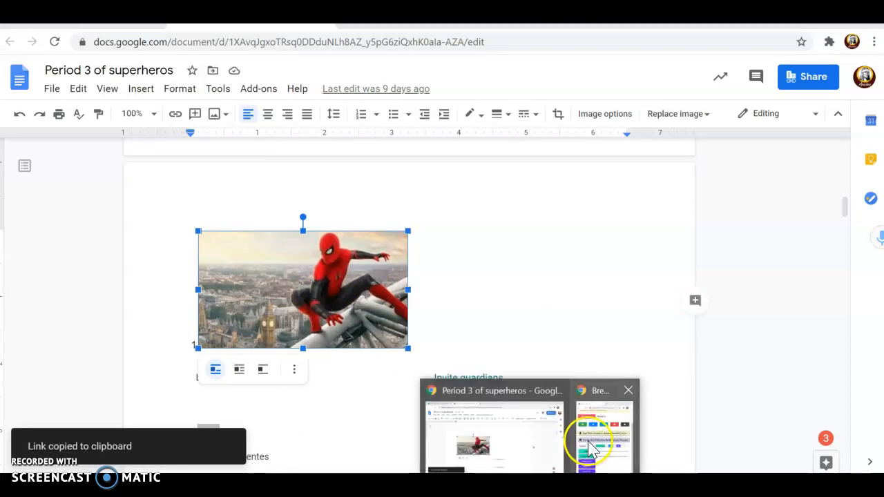
click(587, 438)
click(680, 388)
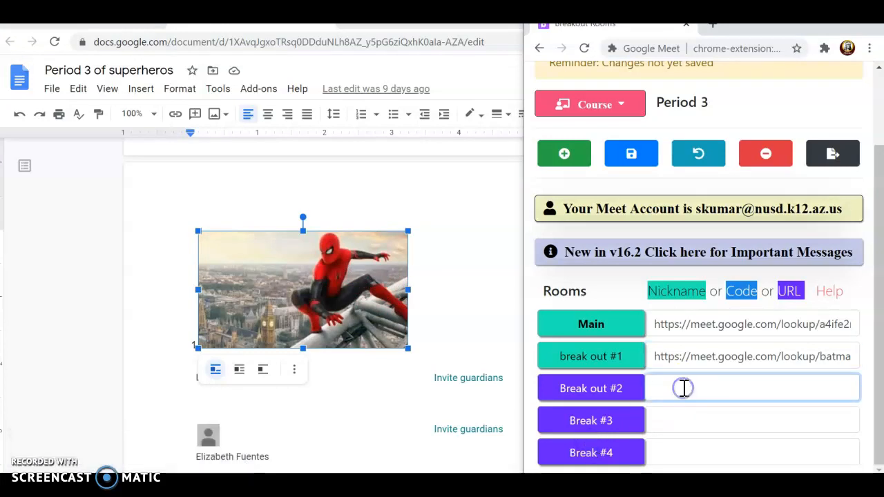
key(ctrl+v)
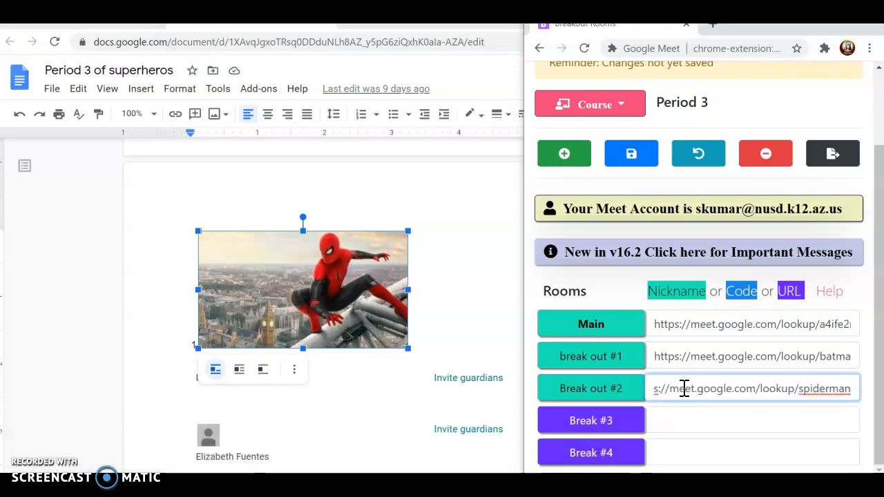
scroll(420, 372, down, 6)
scroll(420, 371, down, 6)
scroll(421, 372, up, 1)
click(284, 297)
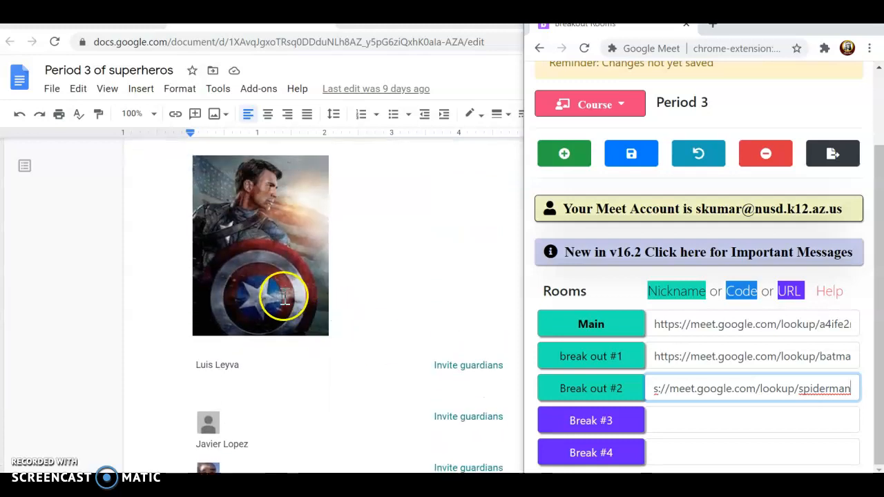
click(363, 394)
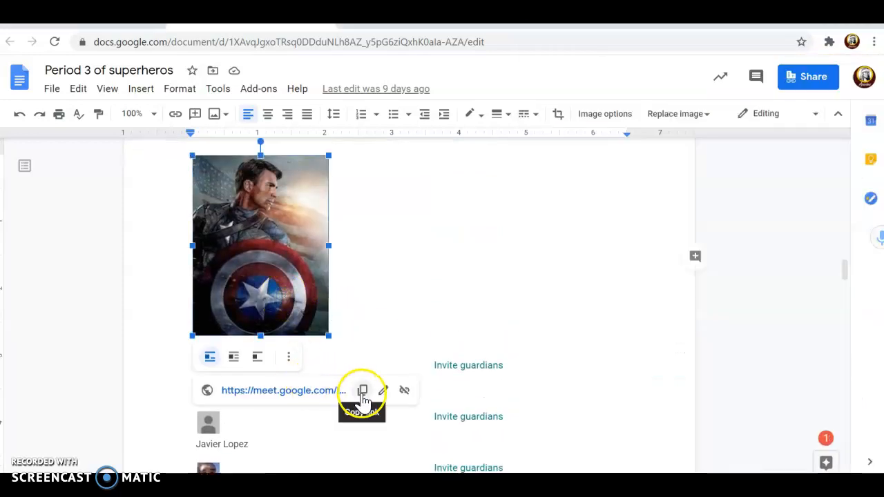
mouse_move(587, 472)
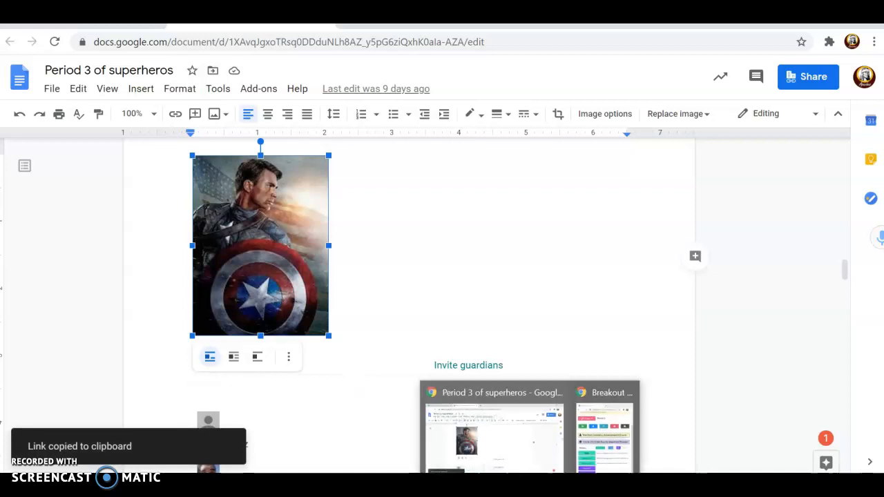
click(587, 446)
click(663, 421)
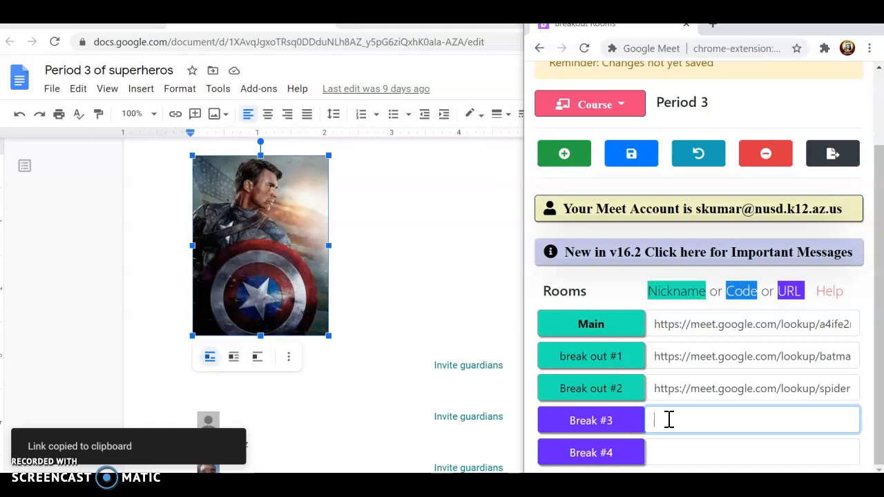
key(ctrl+v)
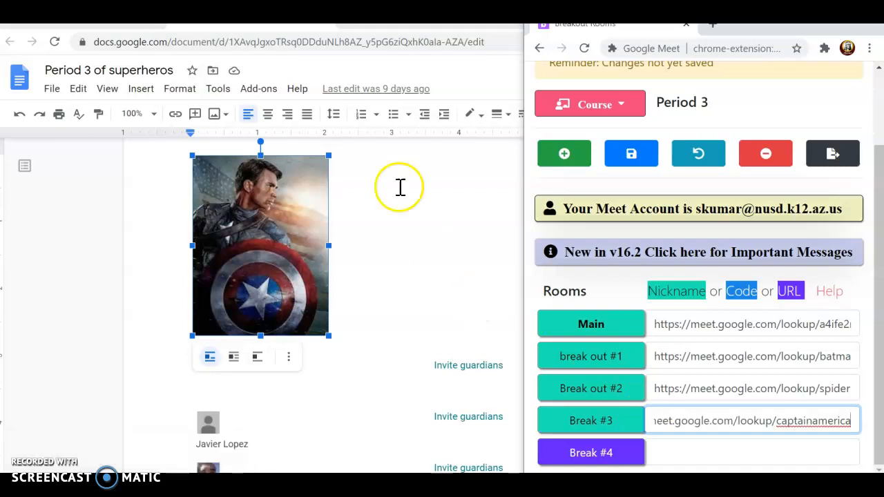
scroll(397, 225, down, 1)
scroll(397, 224, down, 12)
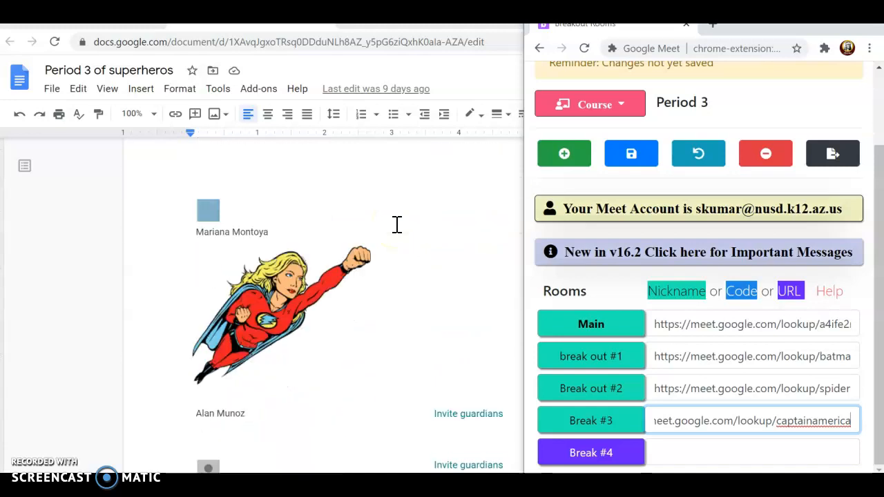
Copy the flying superheroine image's Meet link and paste it into Break #4.
click(291, 257)
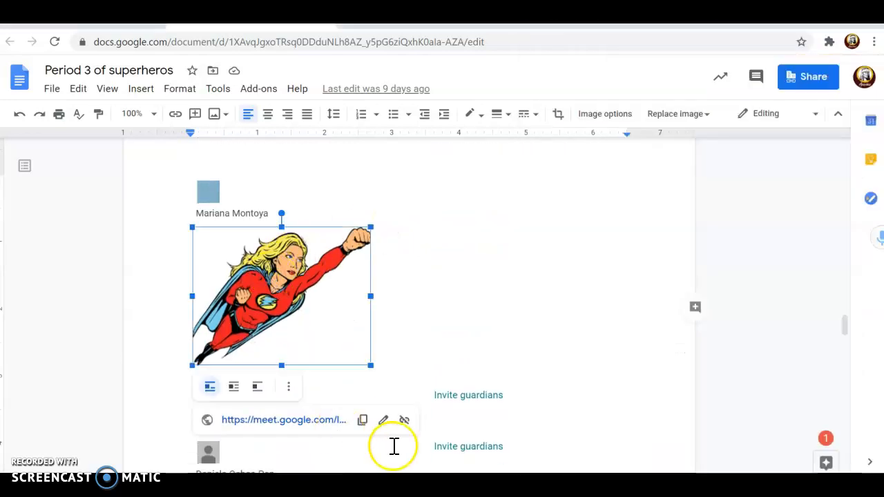
click(361, 419)
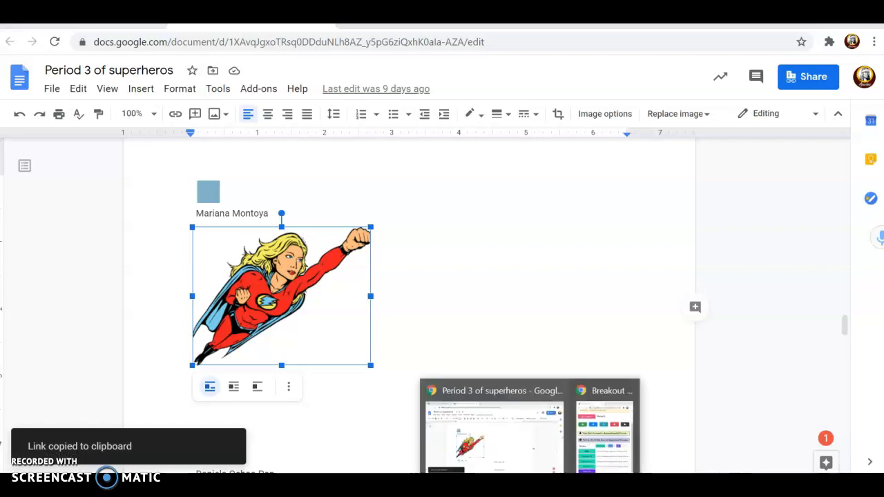
click(605, 435)
click(679, 448)
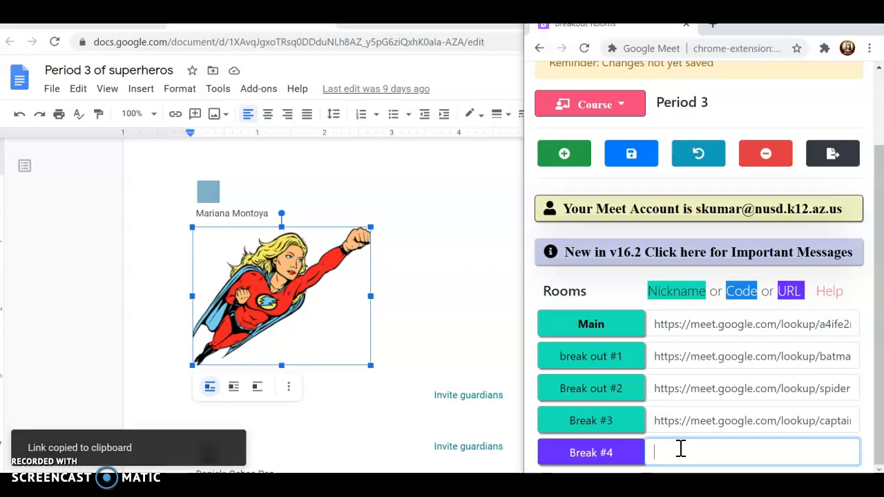
key(ctrl+v)
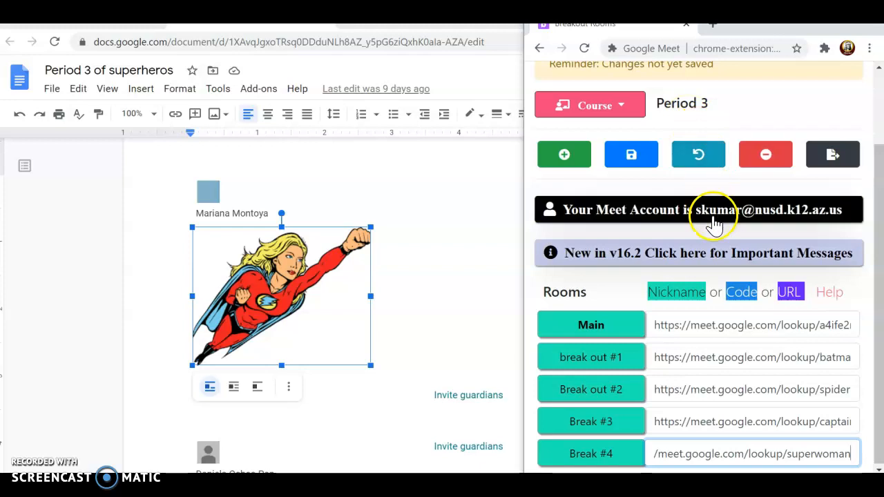
Save Period 3's main room and four breakout links, then scroll to the panel header.
click(640, 158)
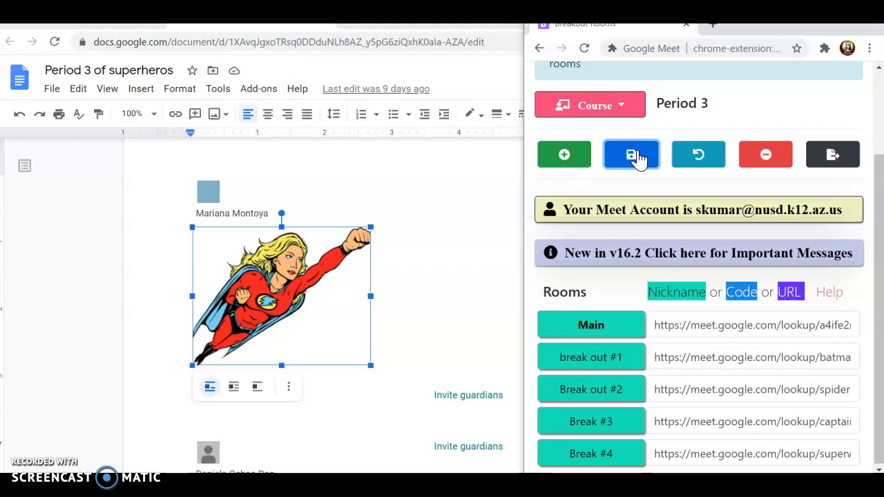
scroll(733, 98, up, 2)
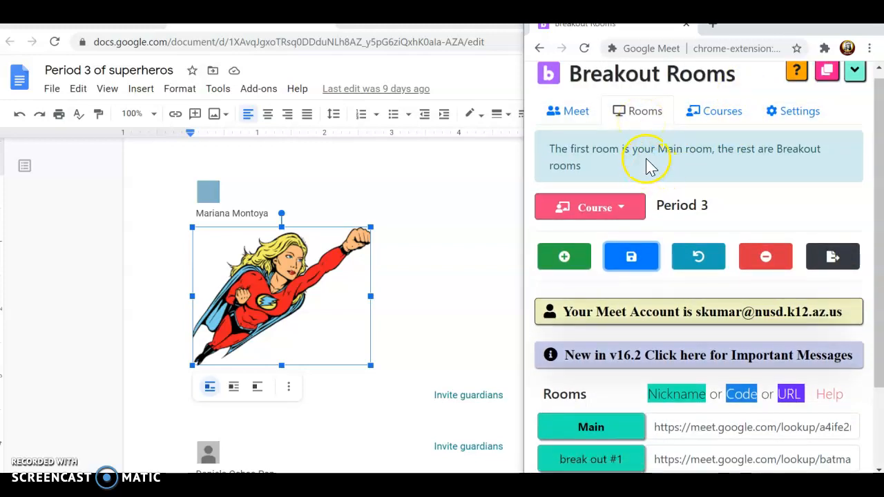
Open the live class controls and bring up the course setting for Period 3.
click(577, 114)
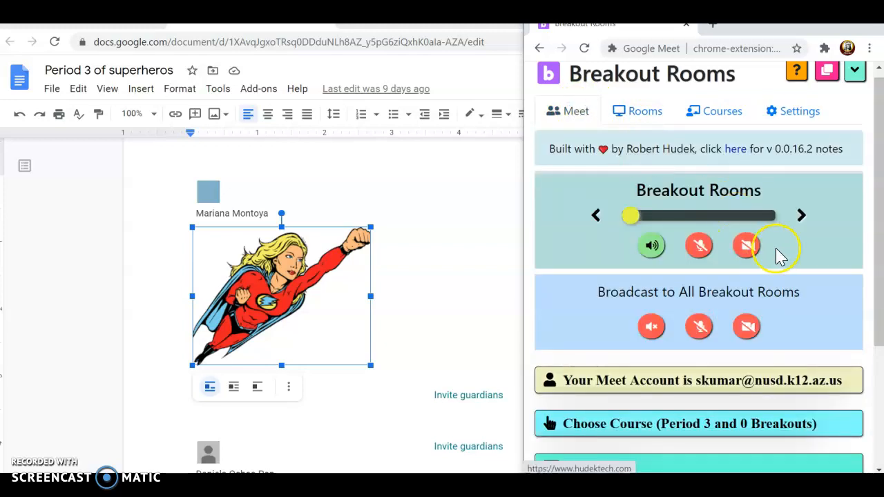
scroll(799, 241, down, 3)
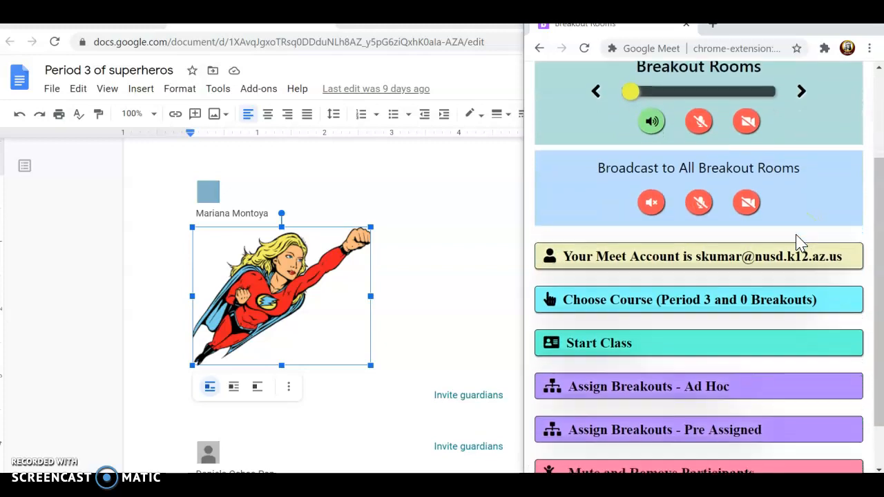
scroll(799, 241, up, 2)
scroll(799, 241, up, 2)
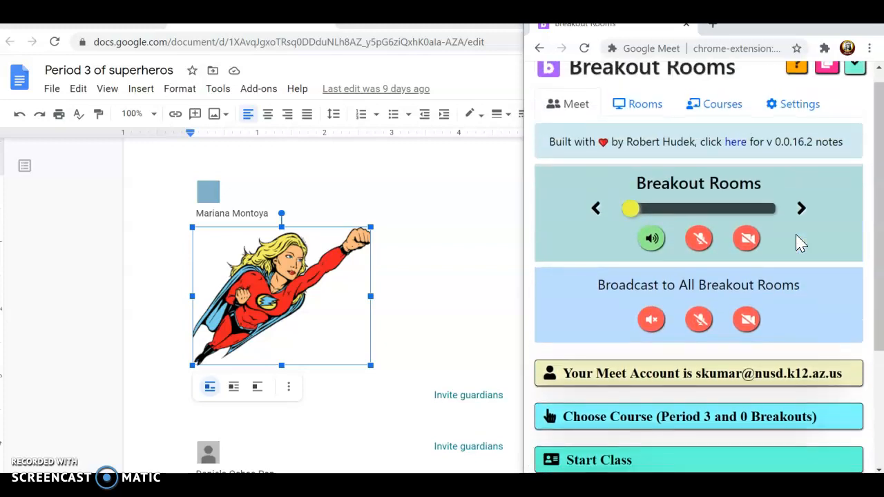
scroll(799, 241, down, 4)
click(689, 302)
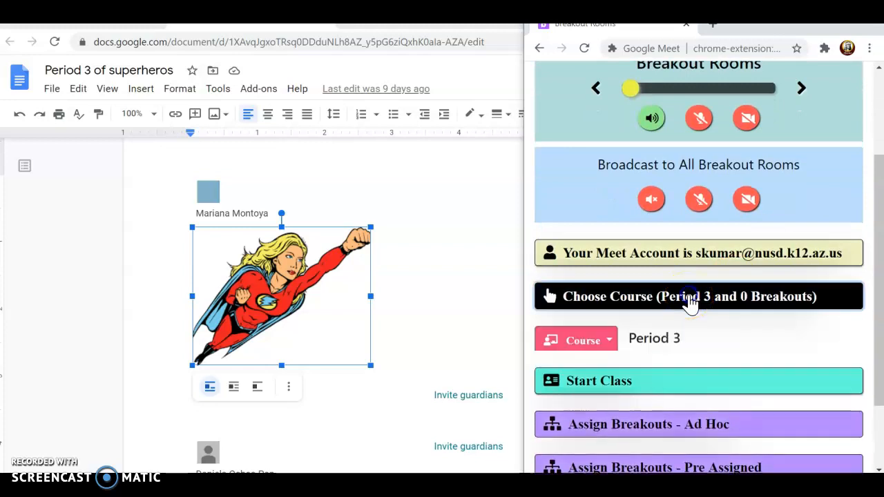
click(704, 339)
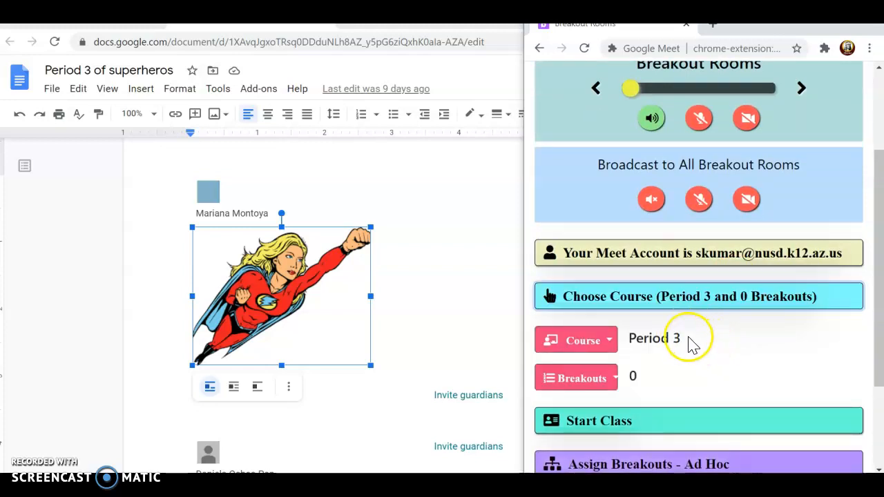
scroll(774, 339, up, 2)
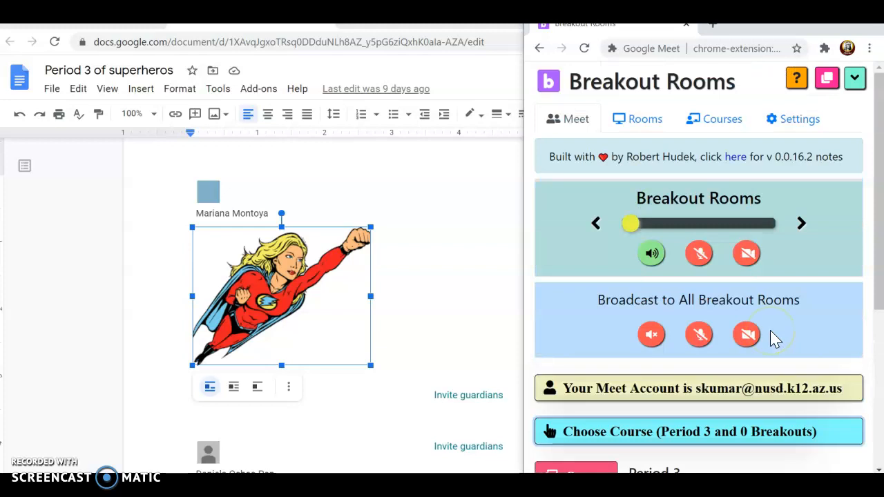
scroll(774, 338, down, 2)
scroll(774, 338, down, 3)
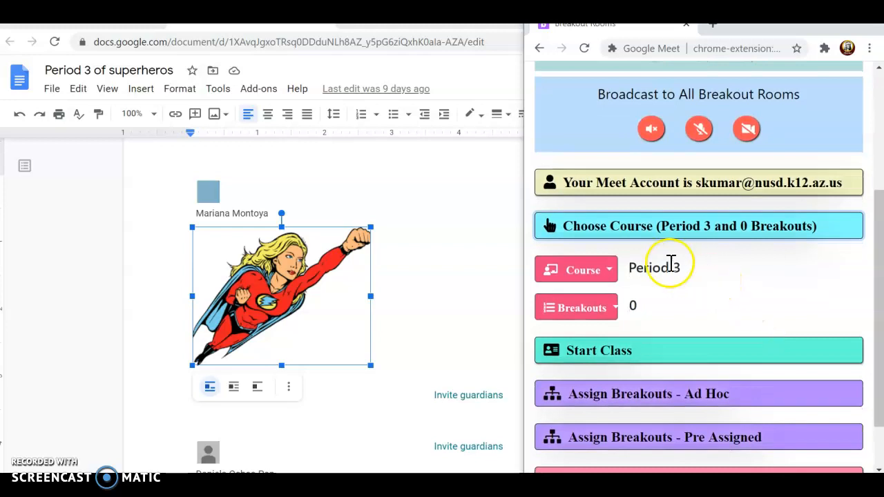
Keep Period 3 as the course and set the breakouts to 4 rooms.
click(609, 273)
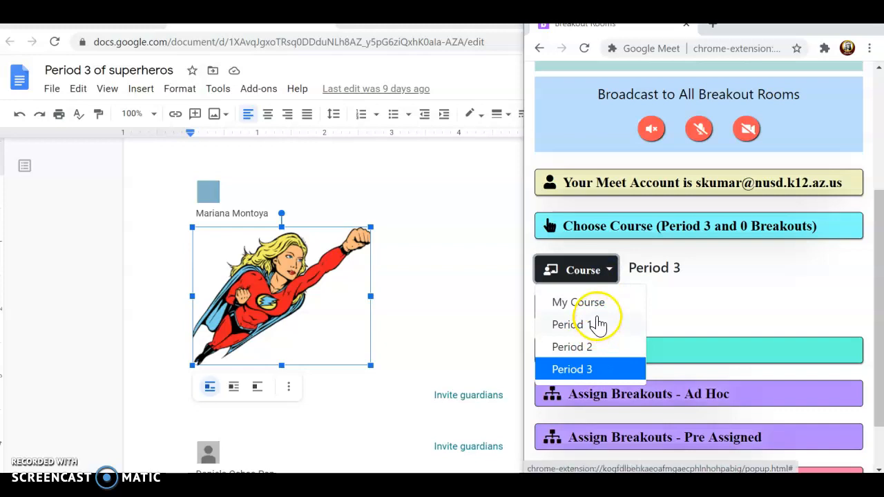
click(677, 310)
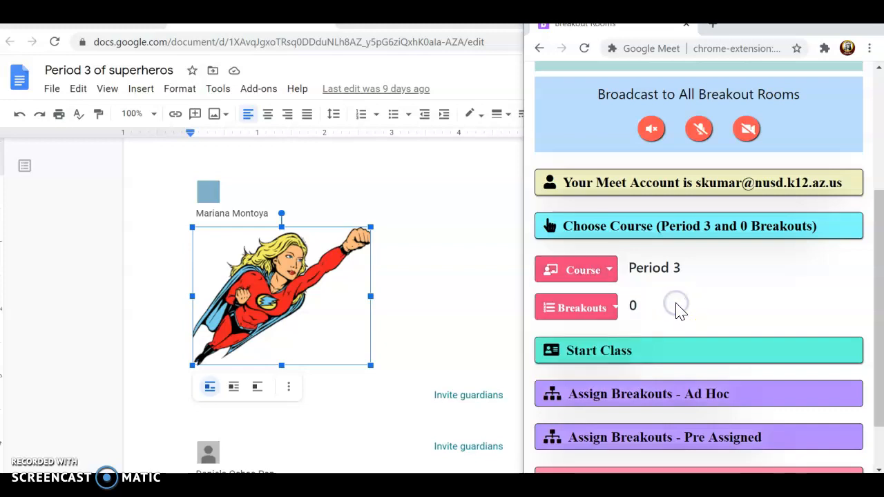
click(606, 310)
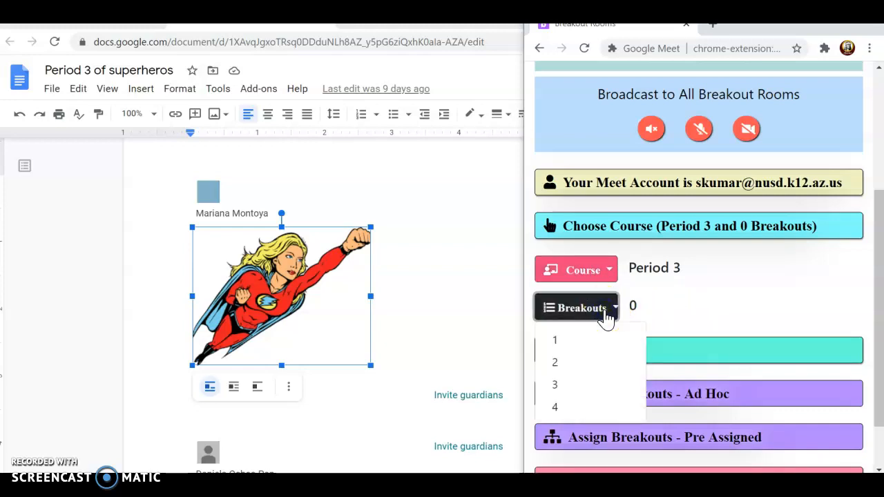
click(576, 365)
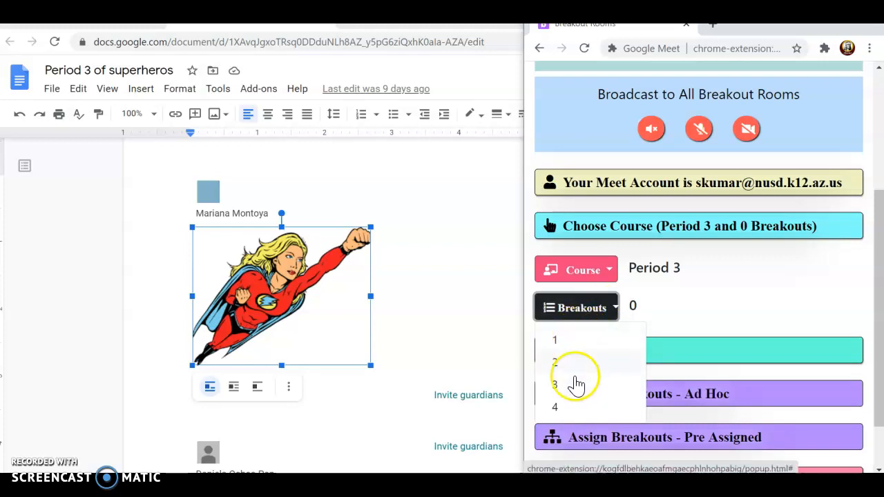
click(554, 407)
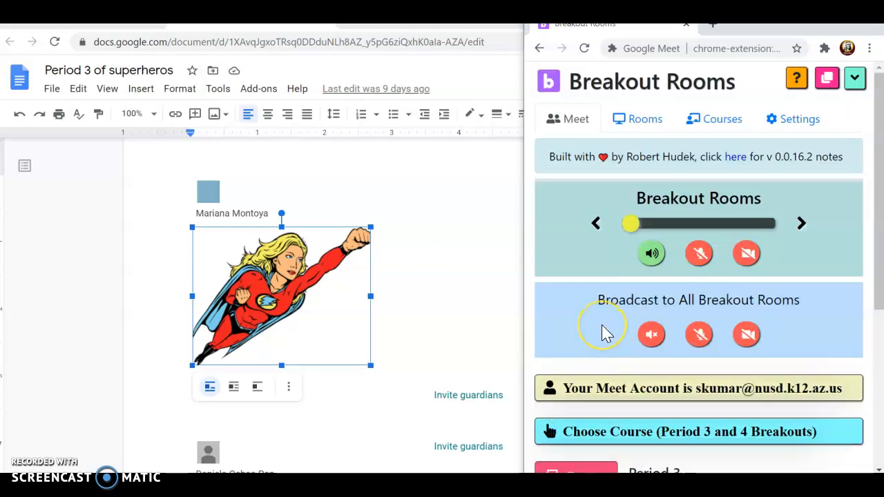
scroll(603, 330, down, 3)
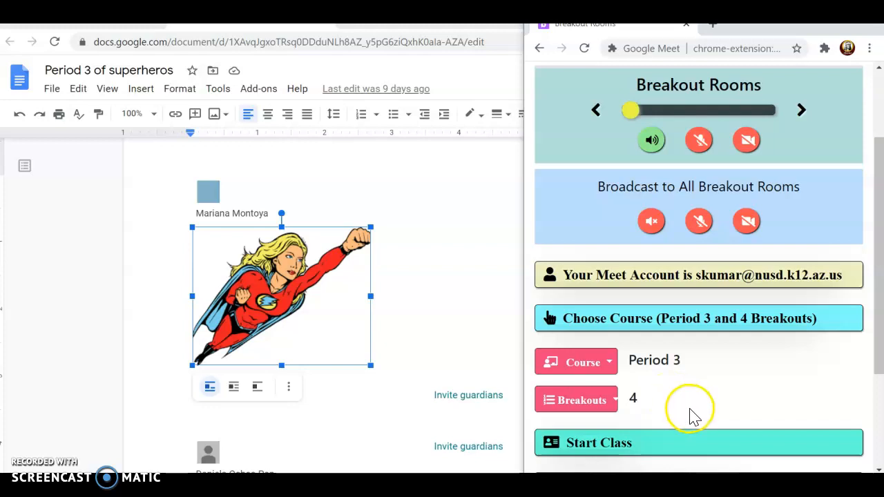
click(653, 446)
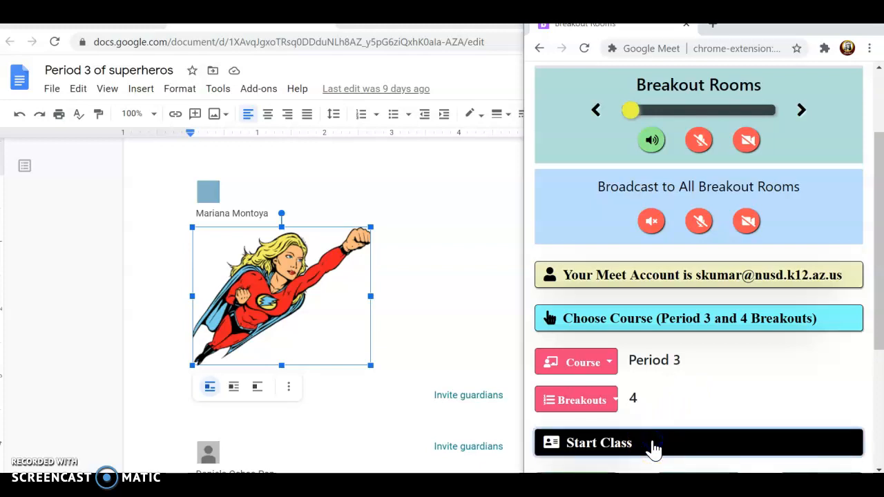
Start the Period 3 class to reveal the Open/Sync Main Room, Breakouts and Both buttons.
click(637, 446)
click(636, 447)
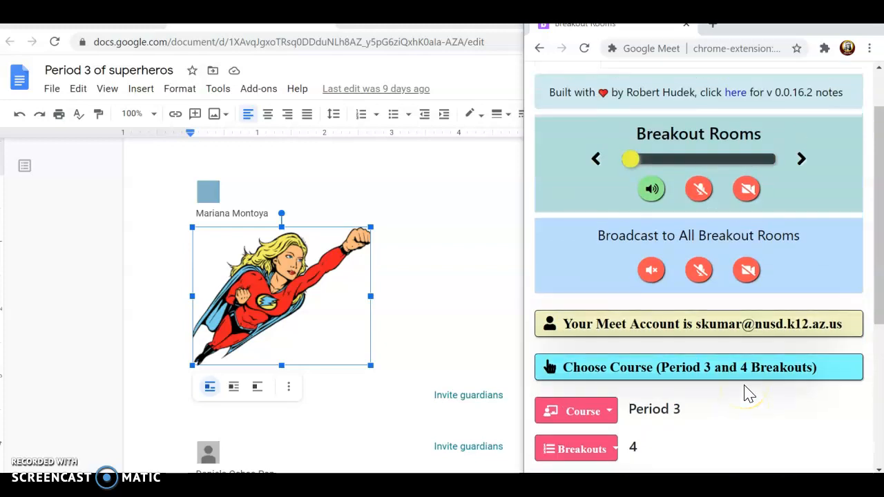
scroll(745, 393, down, 3)
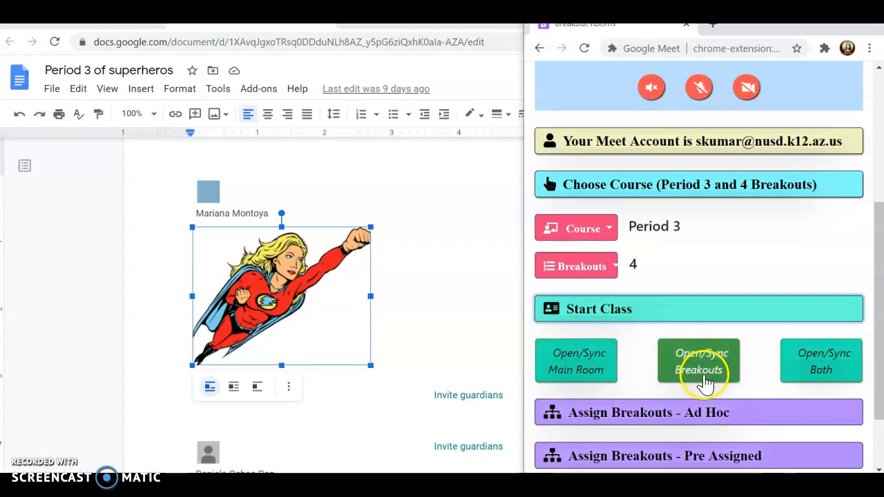
Open the main and all four breakout meetings, closing the Break #3 and Break out #2 joining-info dialogs.
click(810, 368)
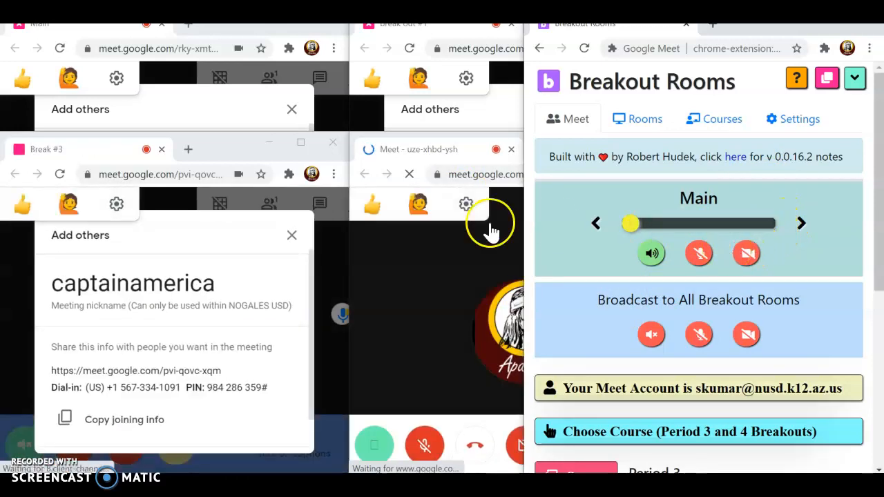
click(293, 235)
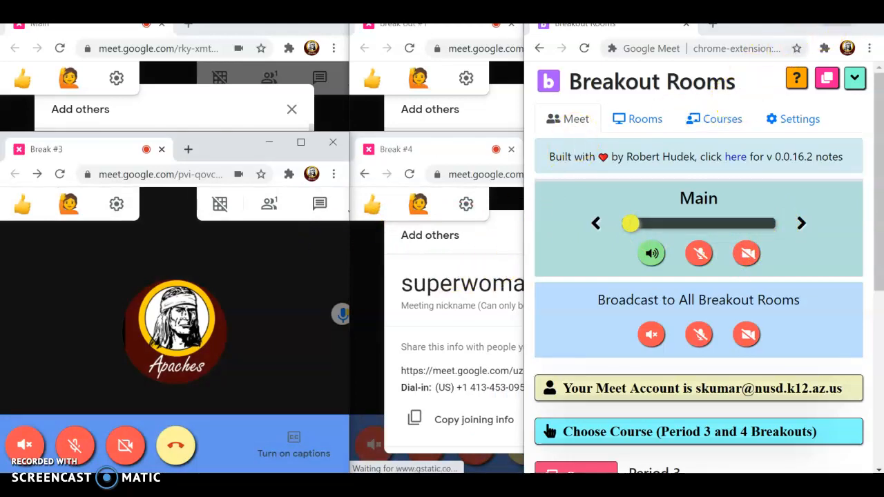
click(805, 18)
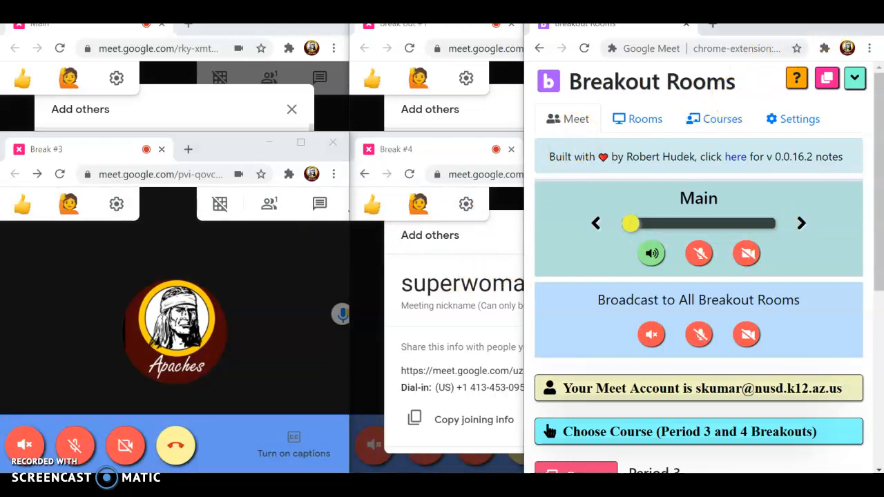
click(654, 209)
click(837, 111)
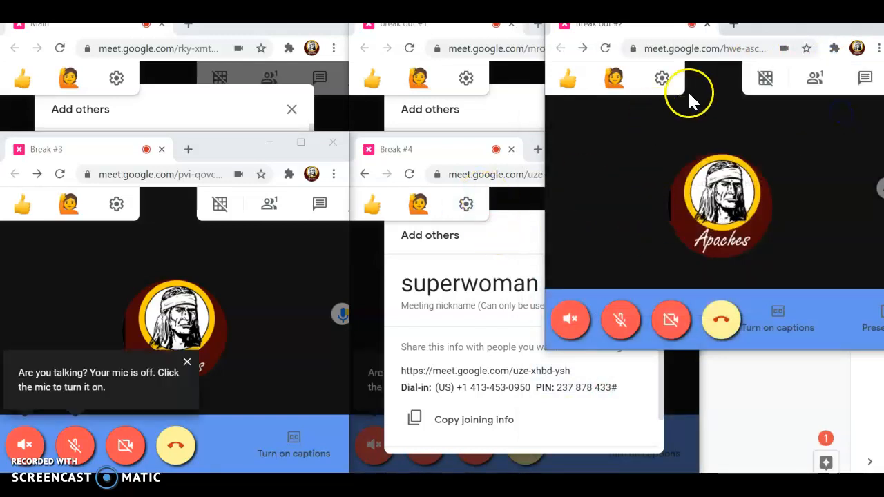
Move Break out #2 lower right, close the Break #4 and Break out #1 dialogs, and raise Main.
drag(785, 18, 860, 277)
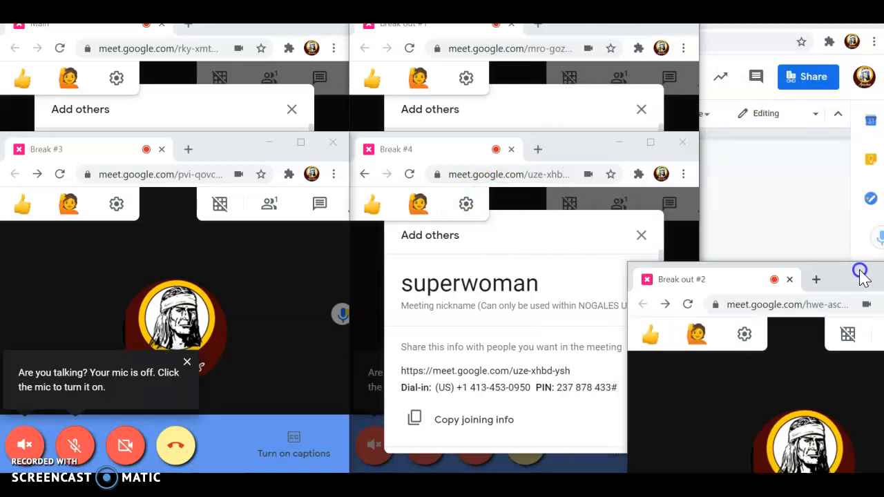
click(640, 235)
click(642, 112)
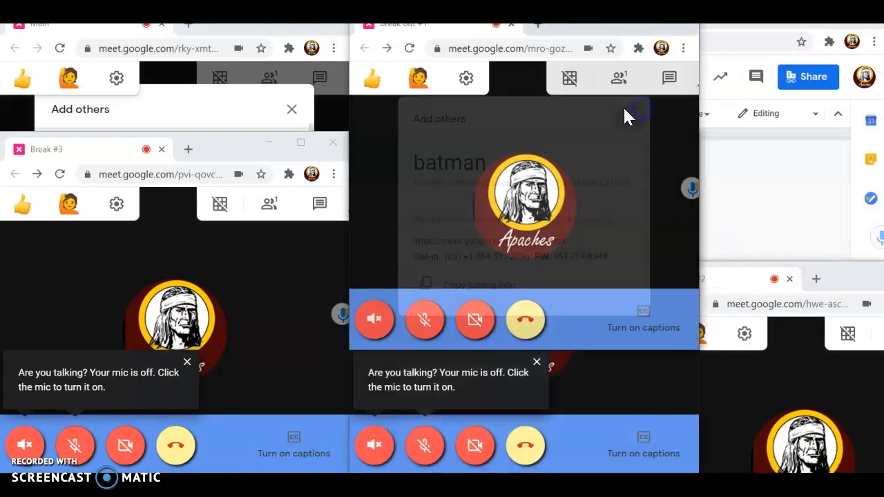
click(289, 111)
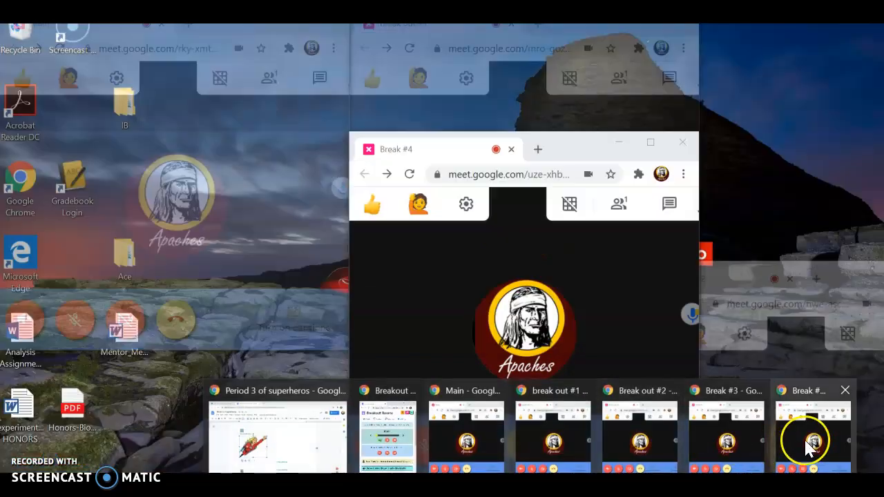
In the Breakout Rooms panel, broadcast the camera to all rooms and toggle the Main camera on and off.
mouse_move(422, 460)
click(394, 450)
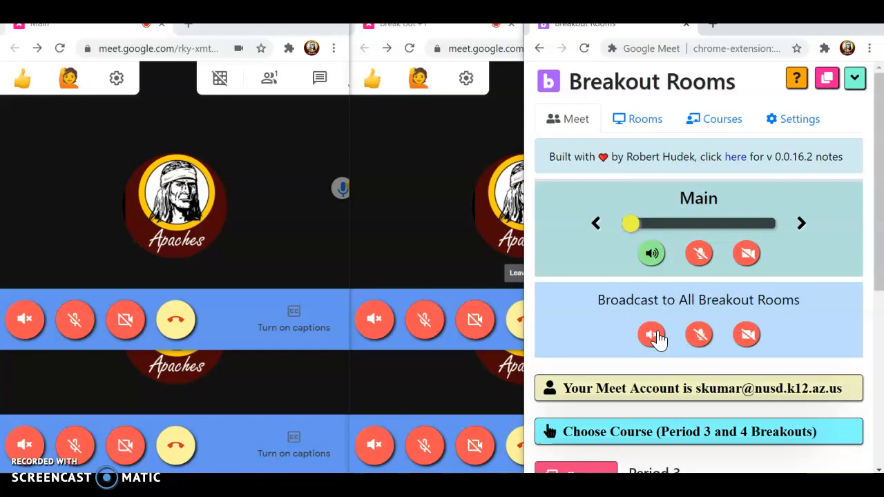
click(749, 335)
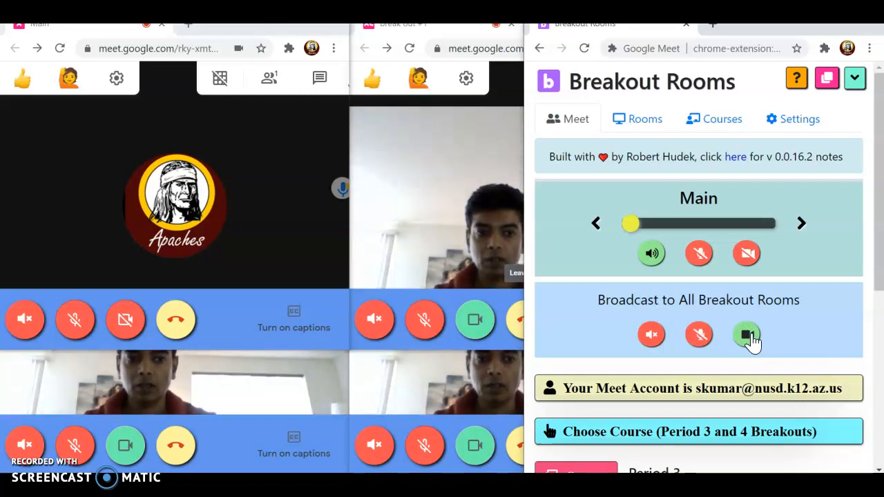
click(746, 255)
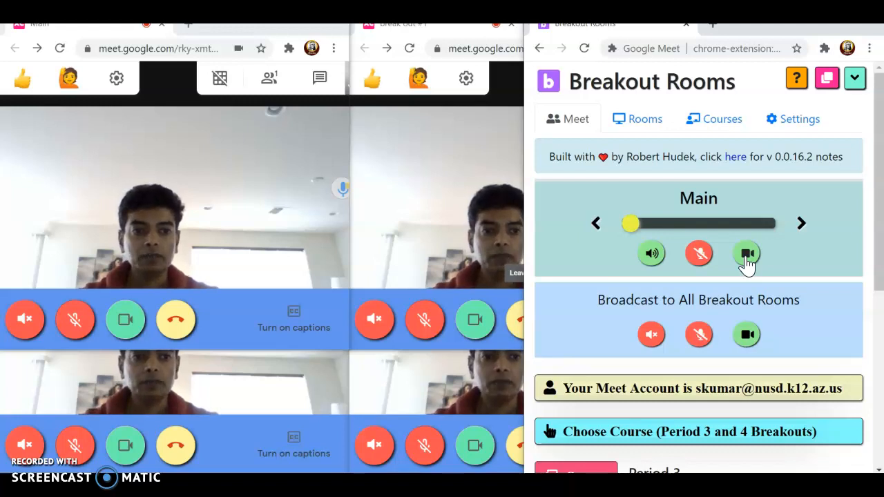
click(746, 254)
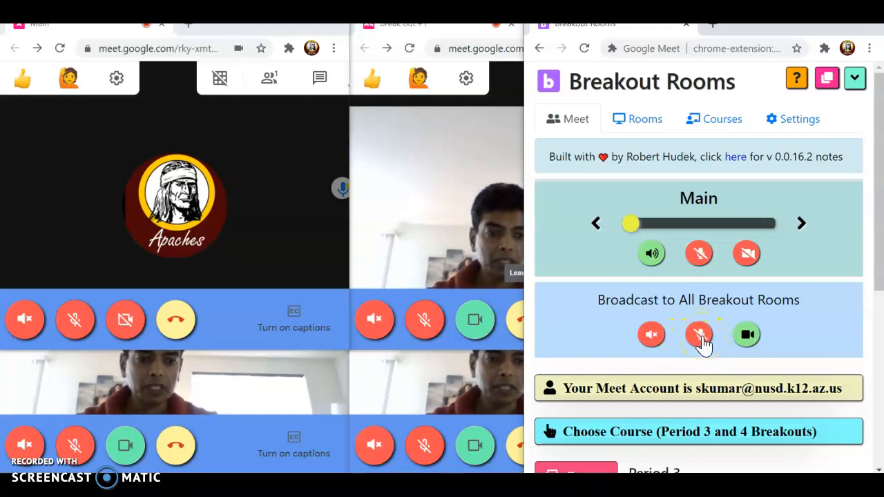
Mute mic and speaker in all breakout rooms, stop the camera broadcast, and switch to break out #1.
click(652, 334)
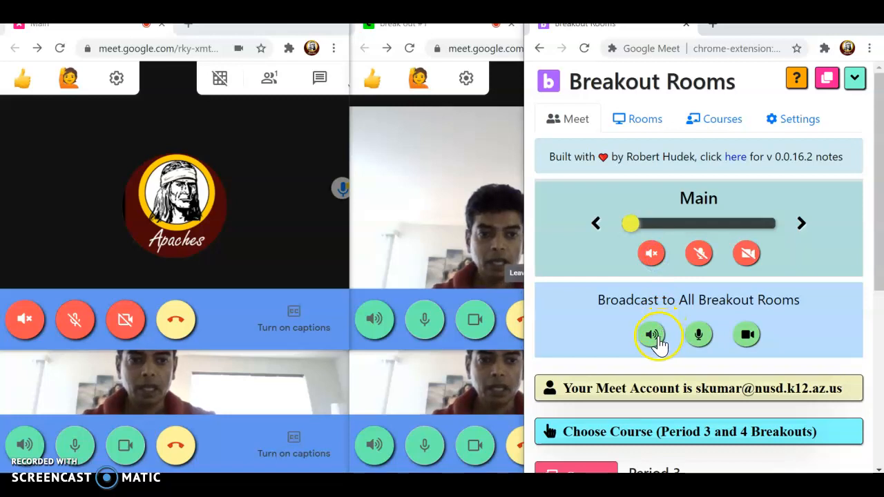
click(699, 335)
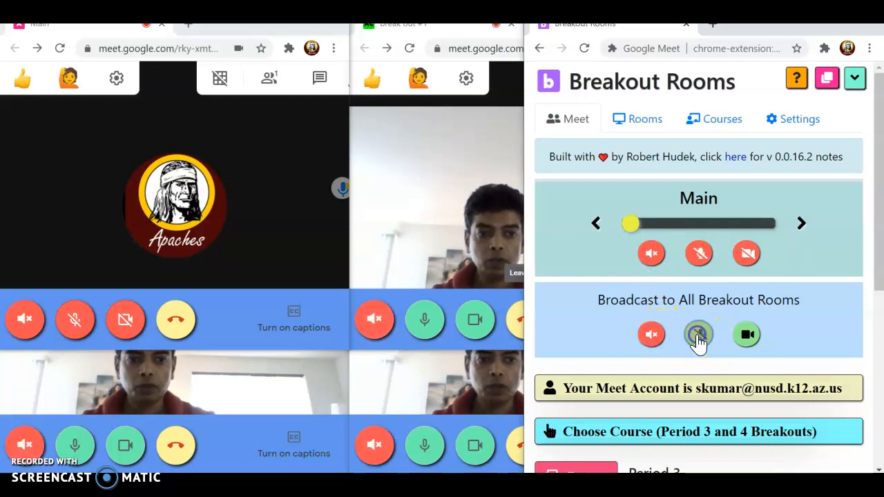
click(746, 337)
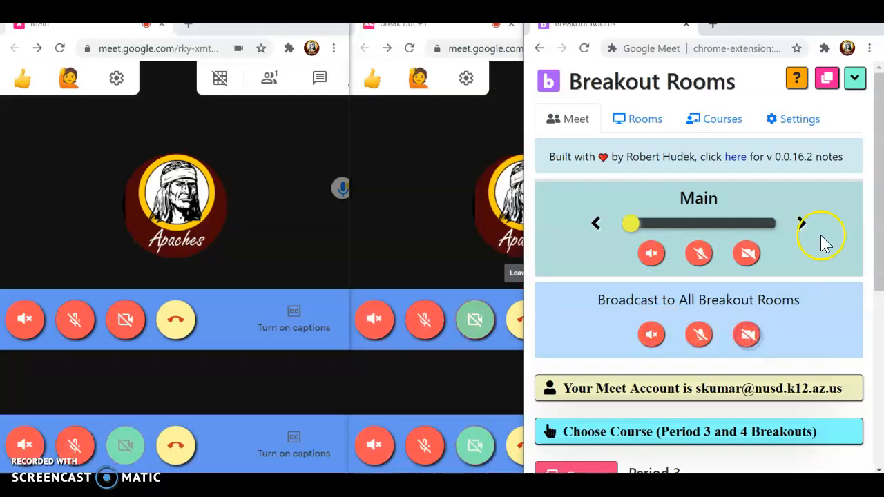
click(802, 225)
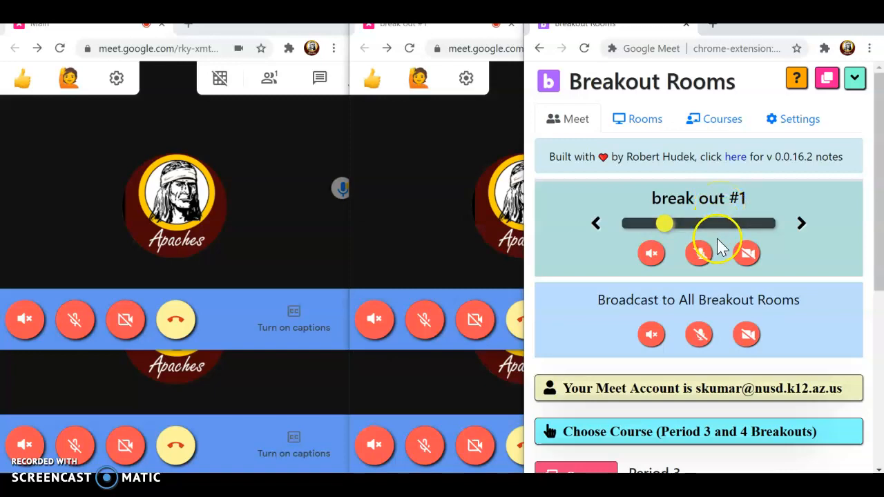
Turn on break out #1's camera, check its restored Meet window, then return to the Breakout Rooms panel.
click(746, 254)
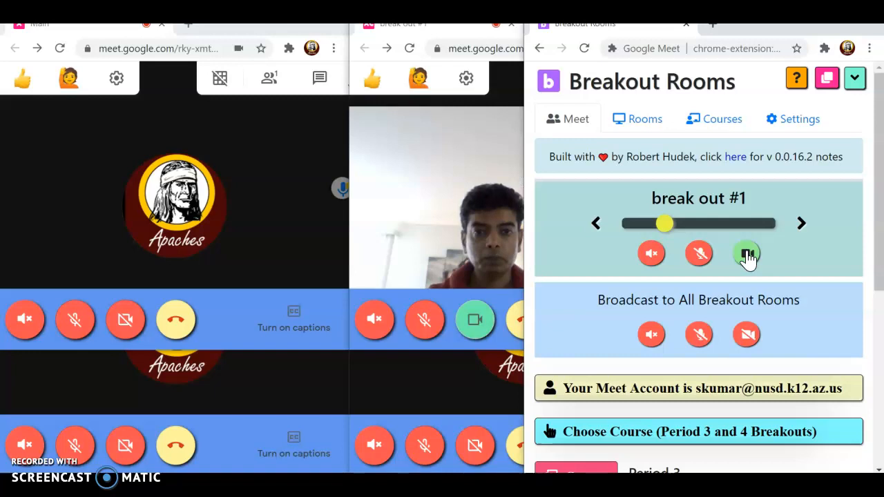
drag(480, 34, 473, 38)
drag(451, 30, 375, 36)
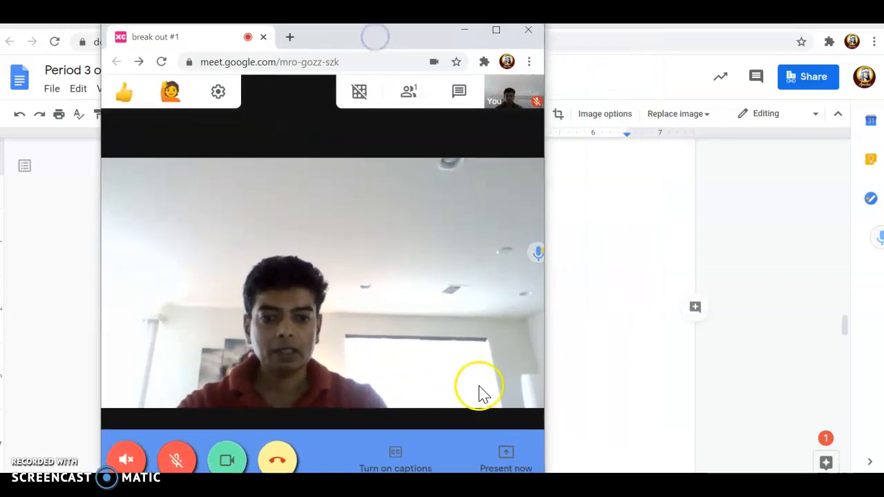
click(530, 486)
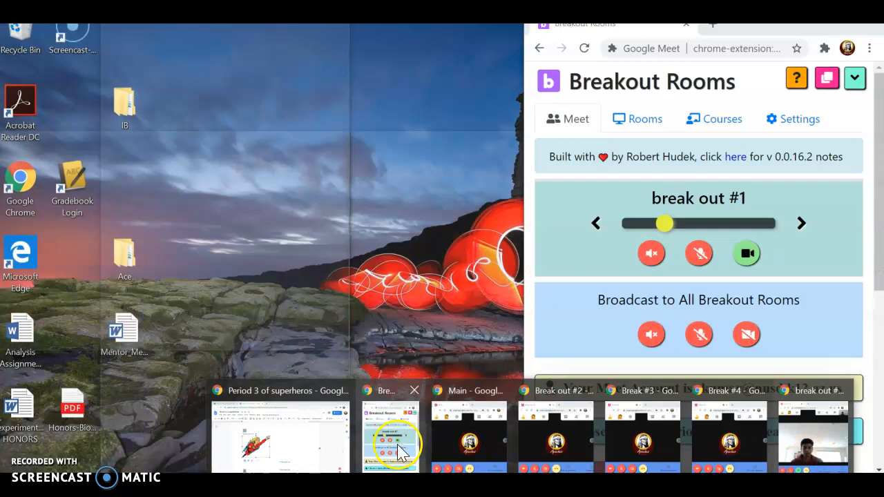
click(397, 449)
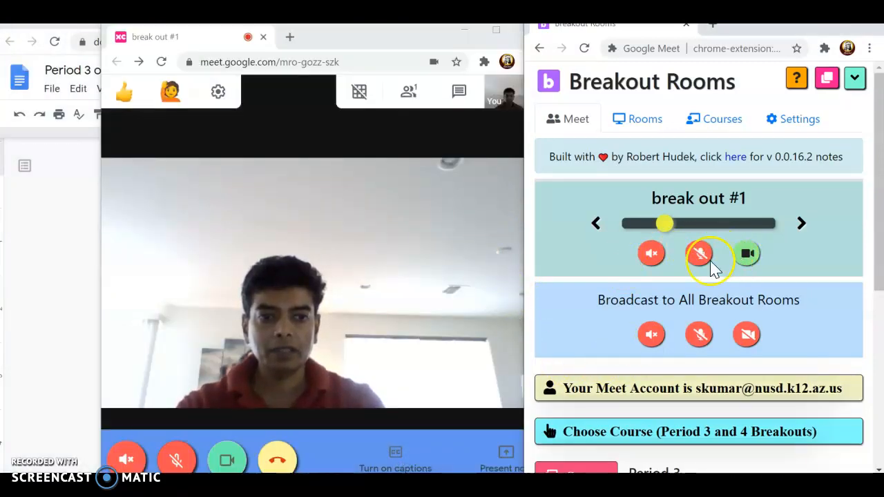
Switch to Break out #2, mute its sound, and toggle the mic, camera and sound broadcasts on and off.
click(802, 224)
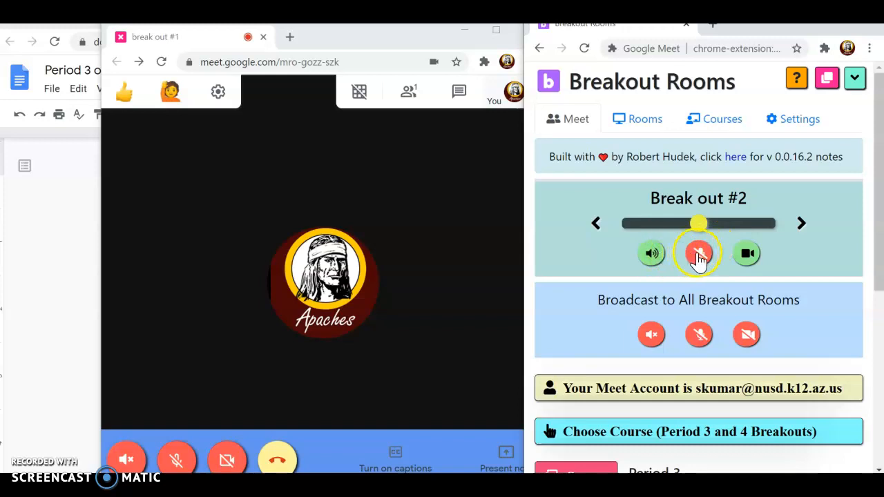
click(651, 256)
click(699, 339)
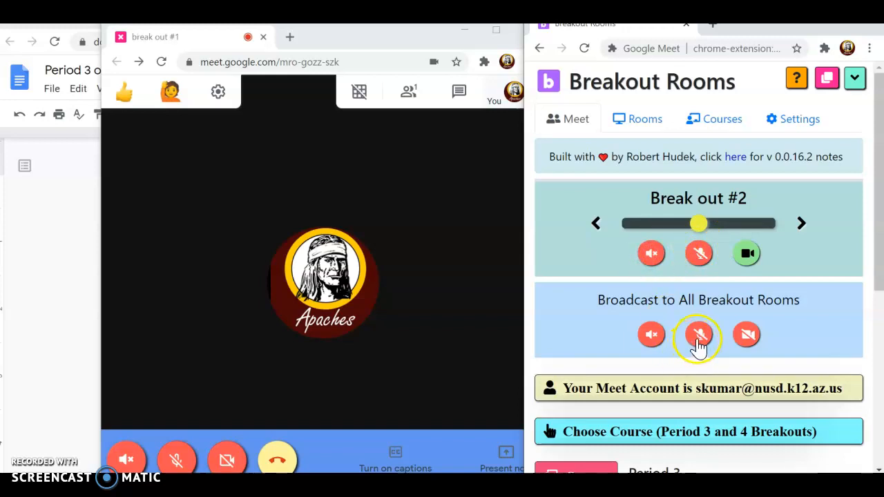
click(746, 335)
click(653, 337)
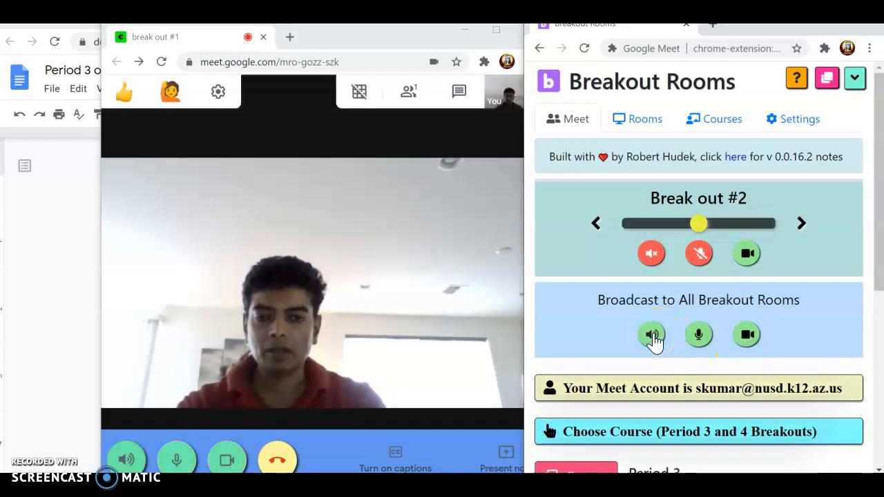
click(653, 337)
click(701, 337)
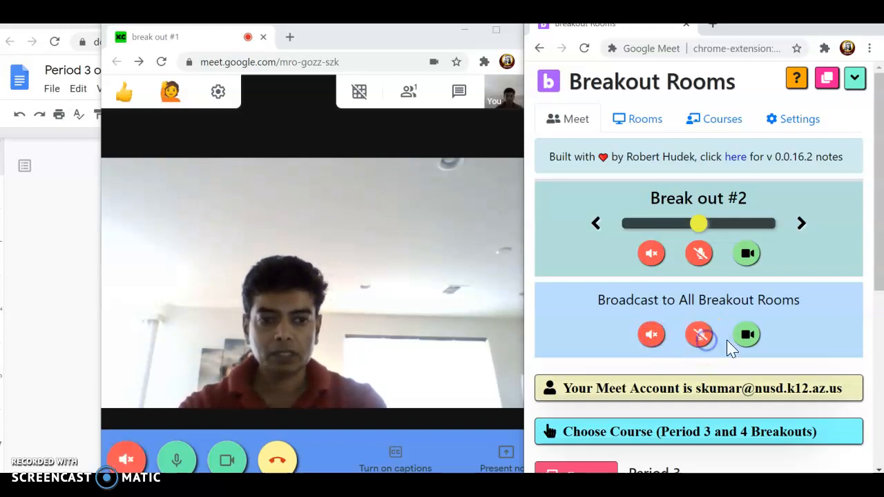
click(749, 337)
Move to Break #3, turn on its mic and sound, and broadcast the microphone to all rooms.
click(802, 224)
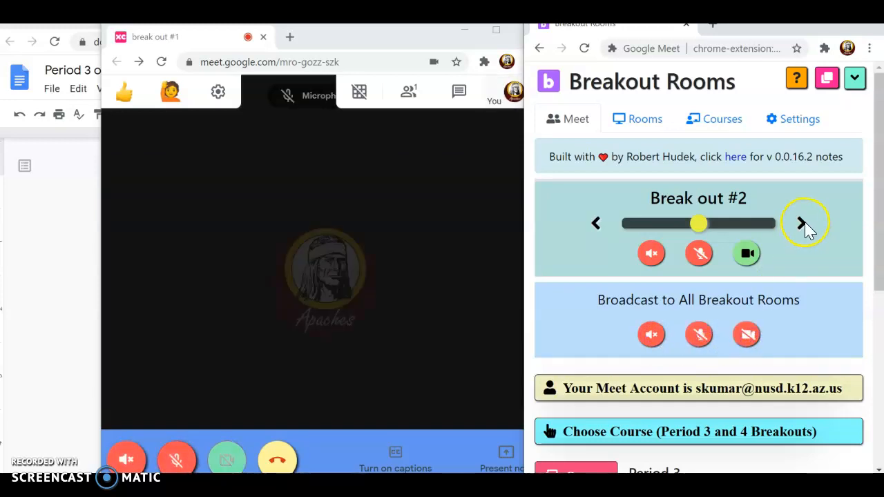
click(805, 223)
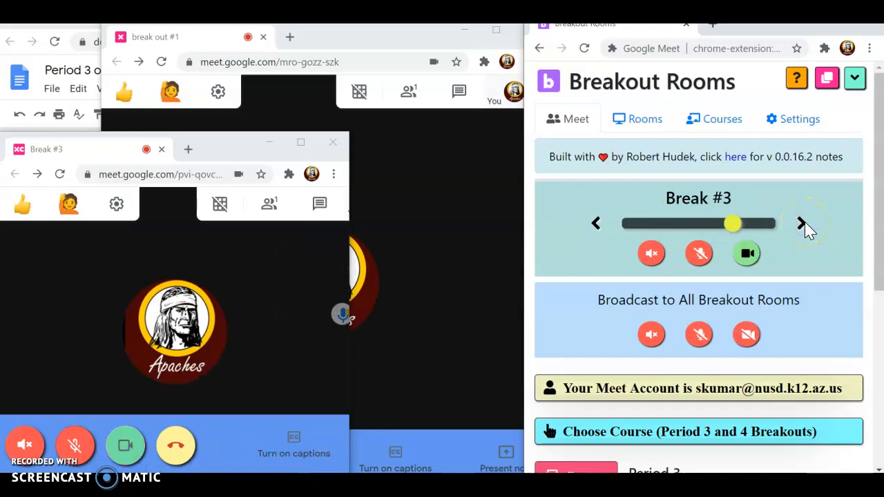
click(652, 335)
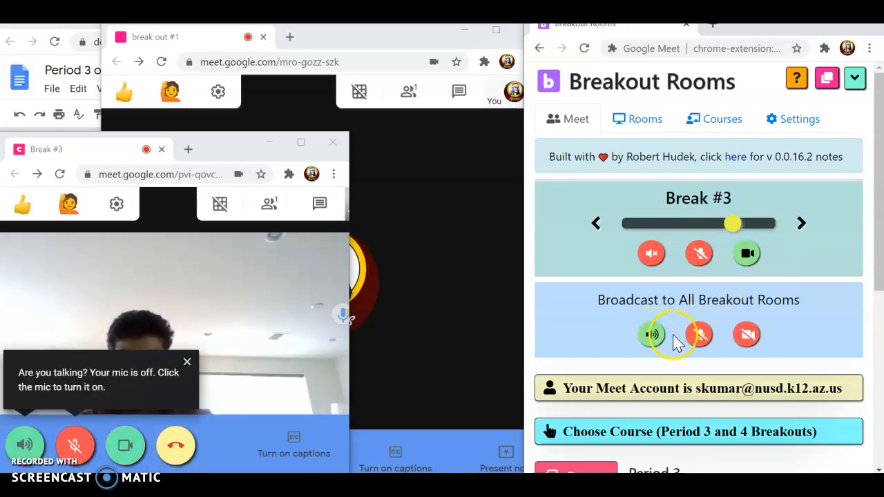
click(650, 335)
click(700, 254)
click(650, 254)
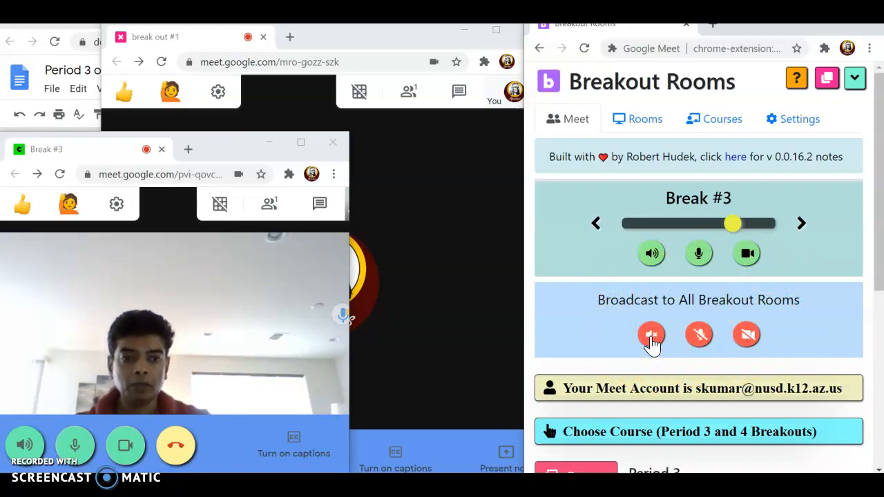
click(700, 338)
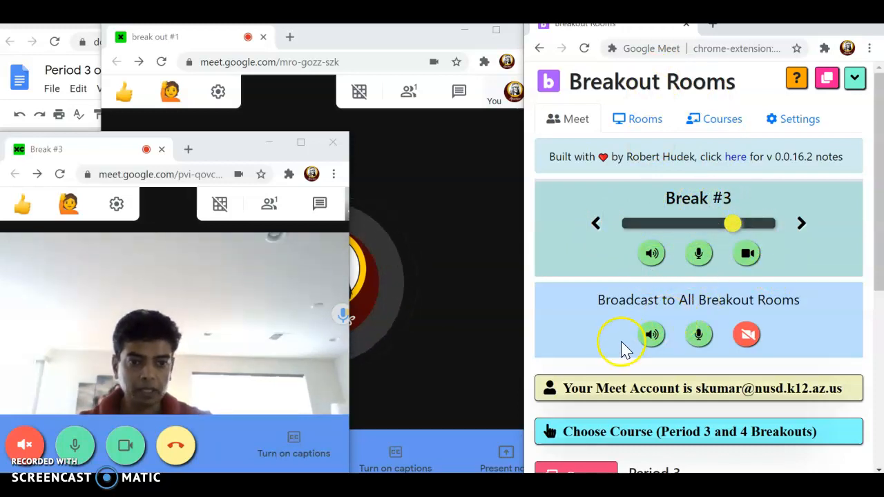
click(679, 431)
Expand the Pre Assigned and Ad Hoc sections to list break out #1 through Break #4.
scroll(722, 402, down, 5)
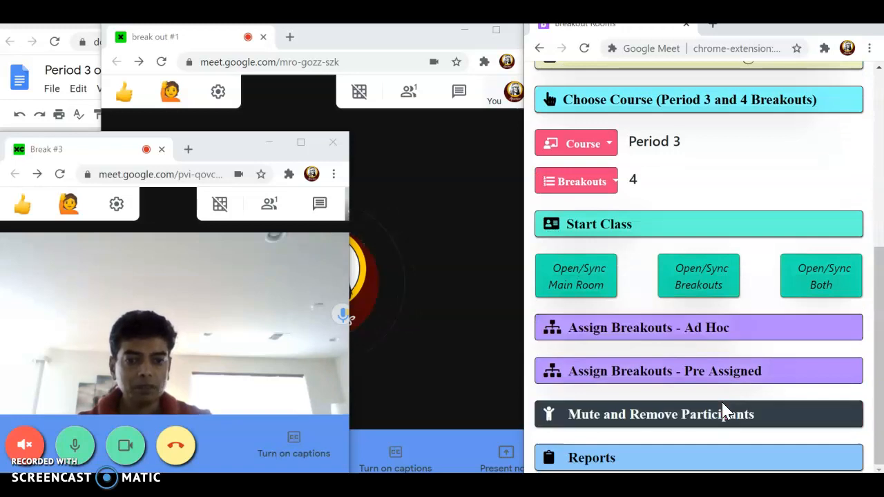
click(716, 377)
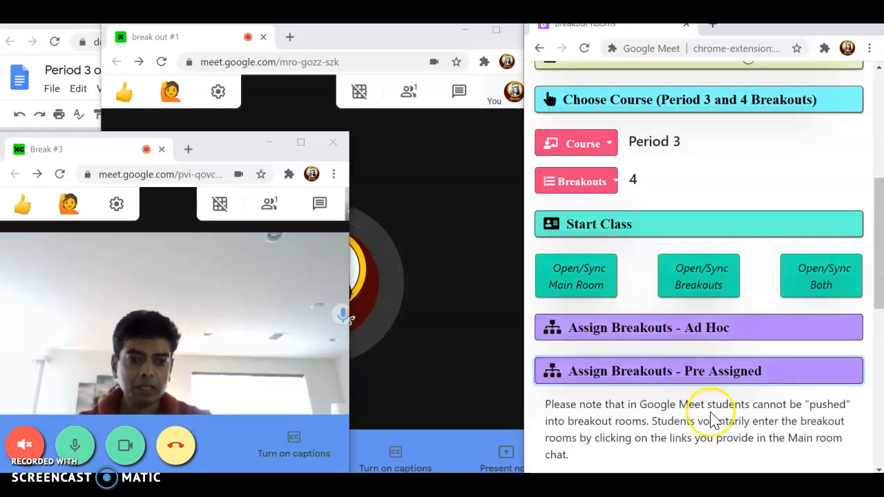
scroll(712, 405, down, 4)
scroll(714, 418, down, 2)
scroll(715, 418, up, 5)
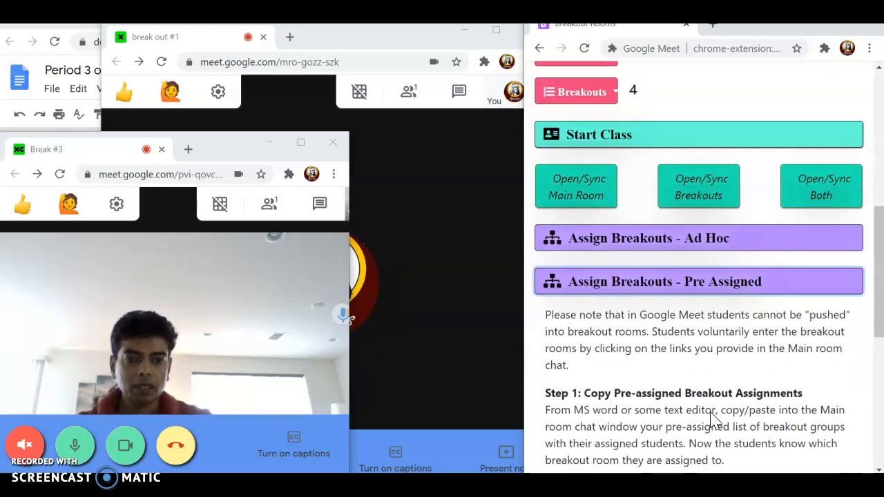
click(703, 312)
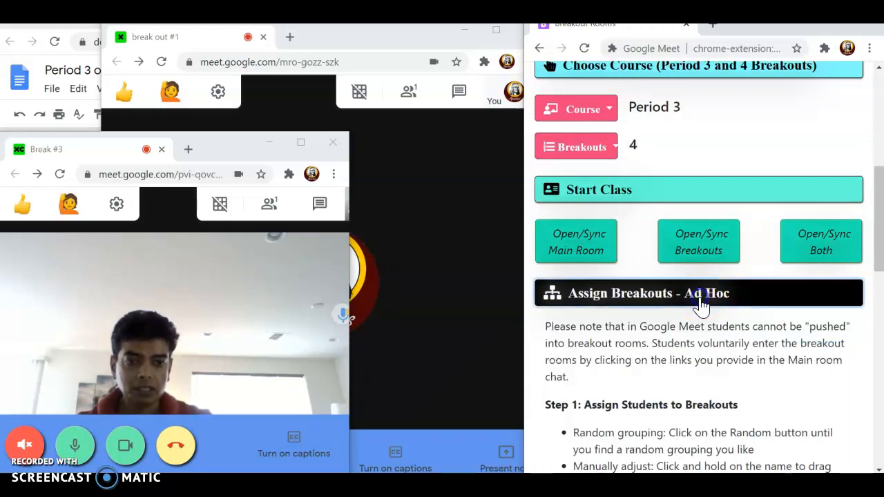
scroll(723, 391, down, 8)
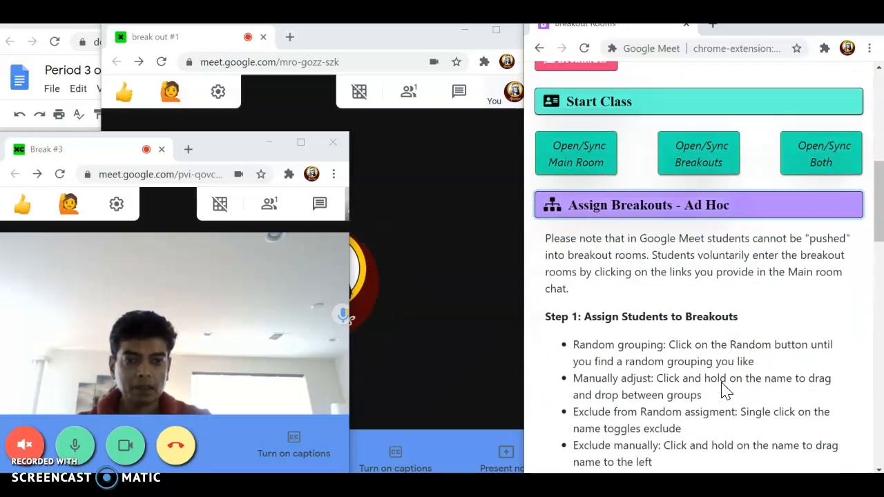
scroll(723, 391, down, 3)
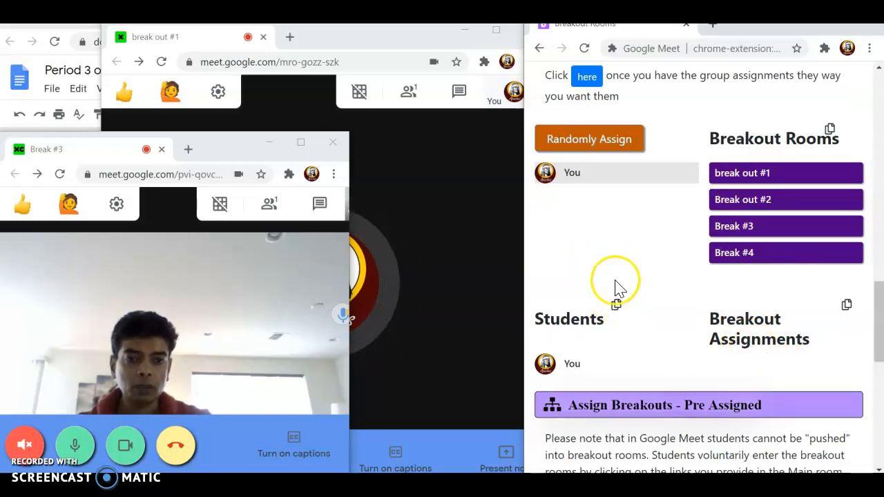
Copy the breakout assignments to the clipboard.
click(847, 307)
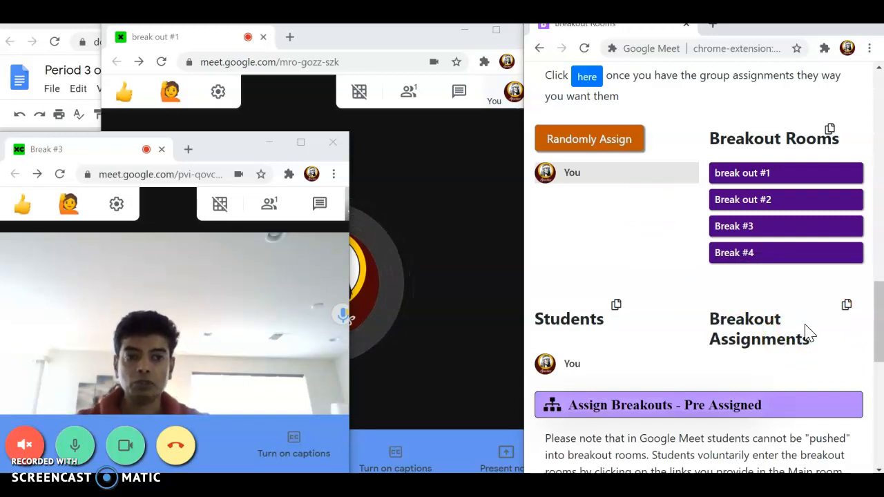
click(418, 328)
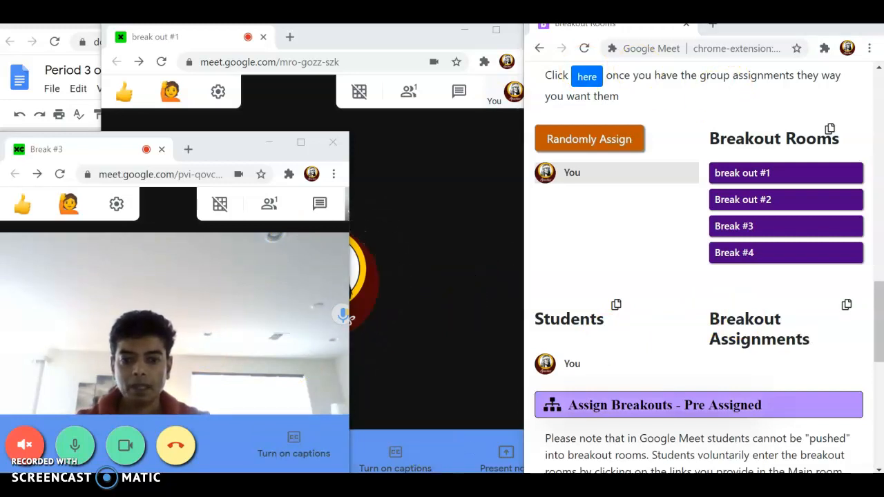
click(530, 485)
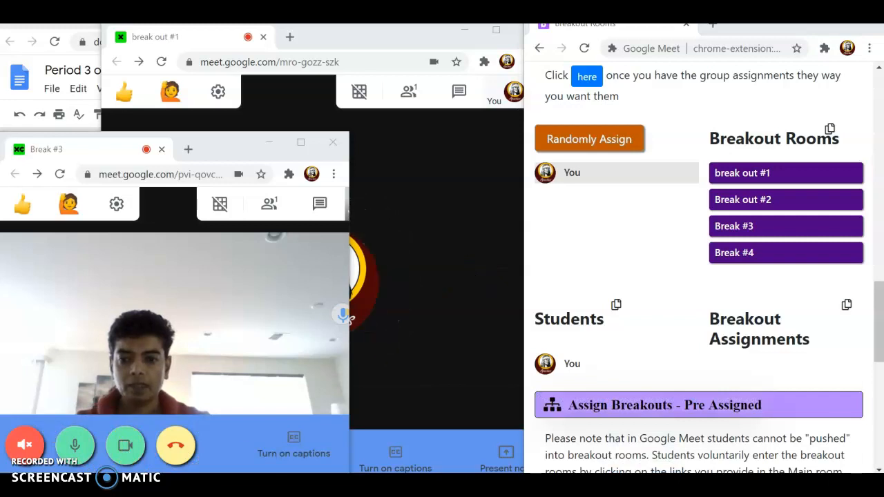